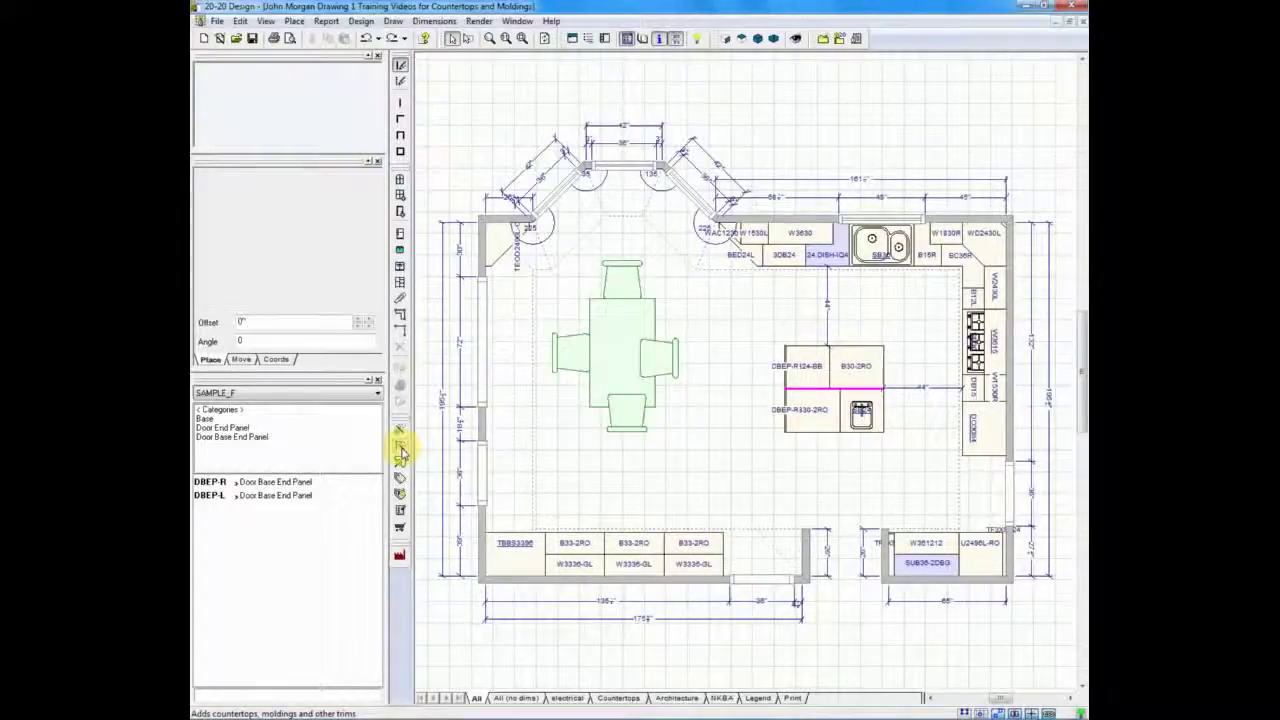
- Set both the Countertops and Back splashes catalogs to ROOM_TOP in the Countertops & Trims settings
click(401, 452)
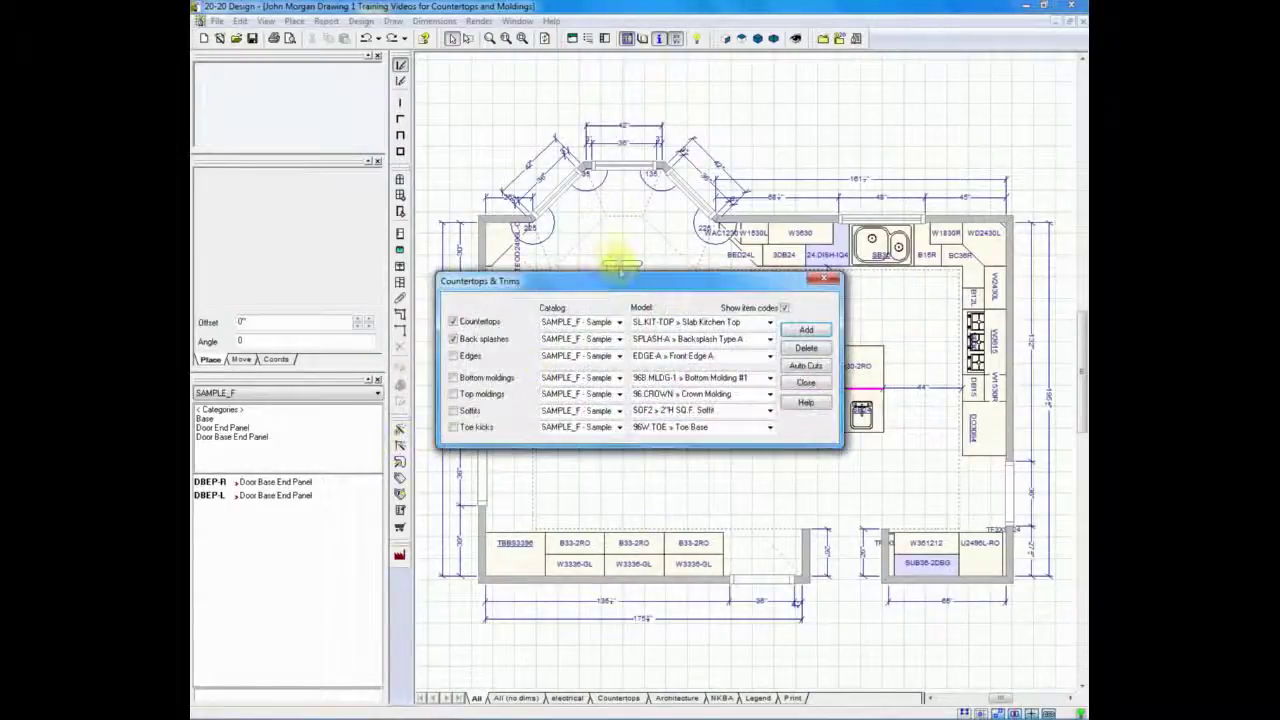
mouse_move(620, 280)
mouse_down()
mouse_move(664, 180)
mouse_move(666, 78)
mouse_up()
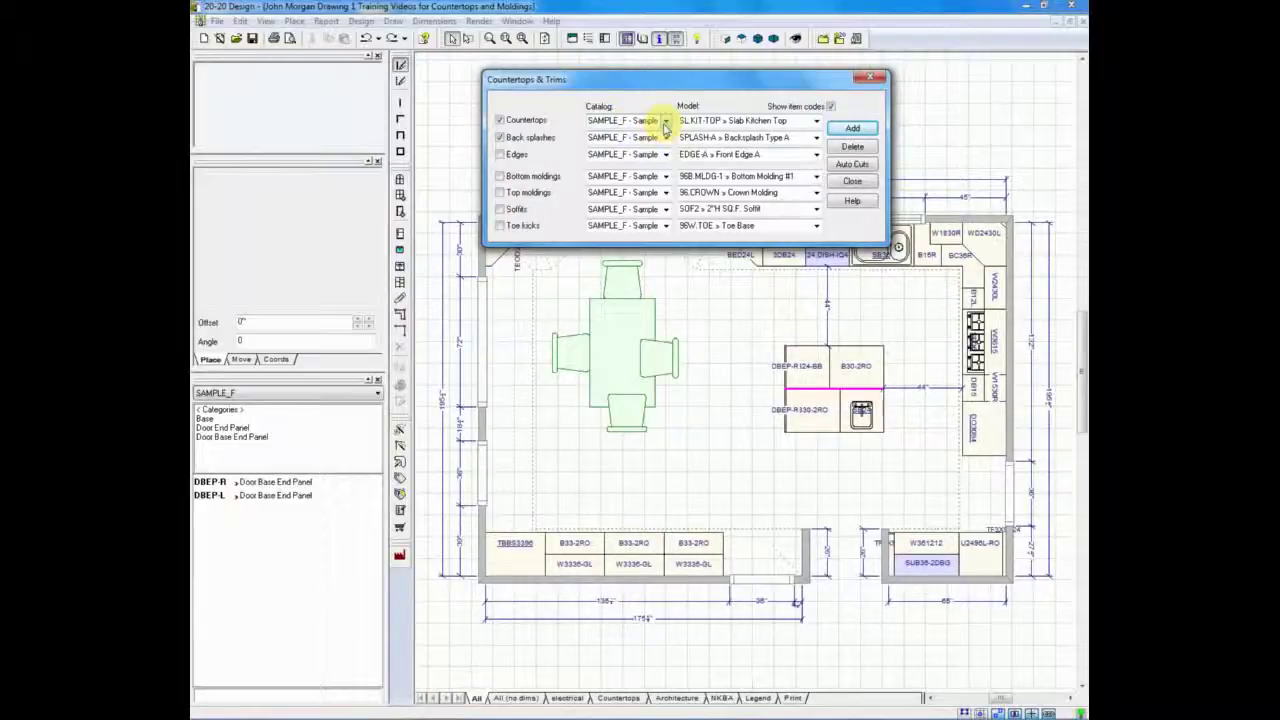
click(665, 121)
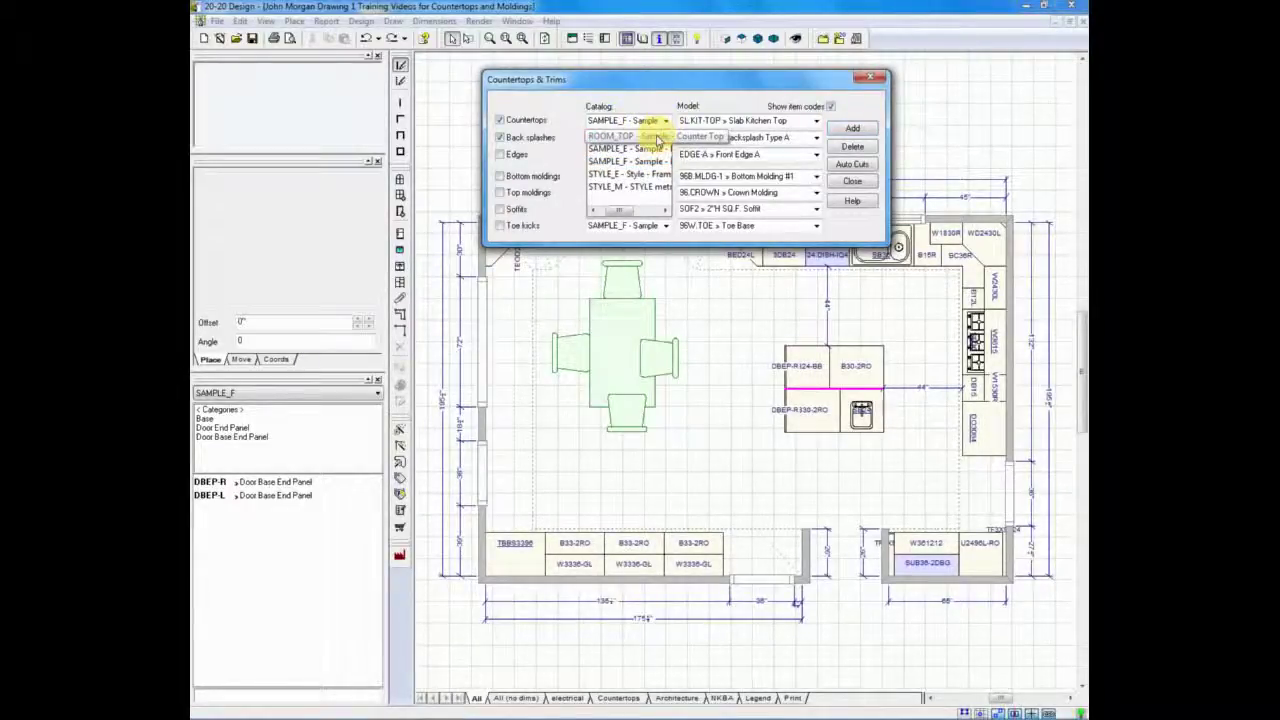
click(659, 137)
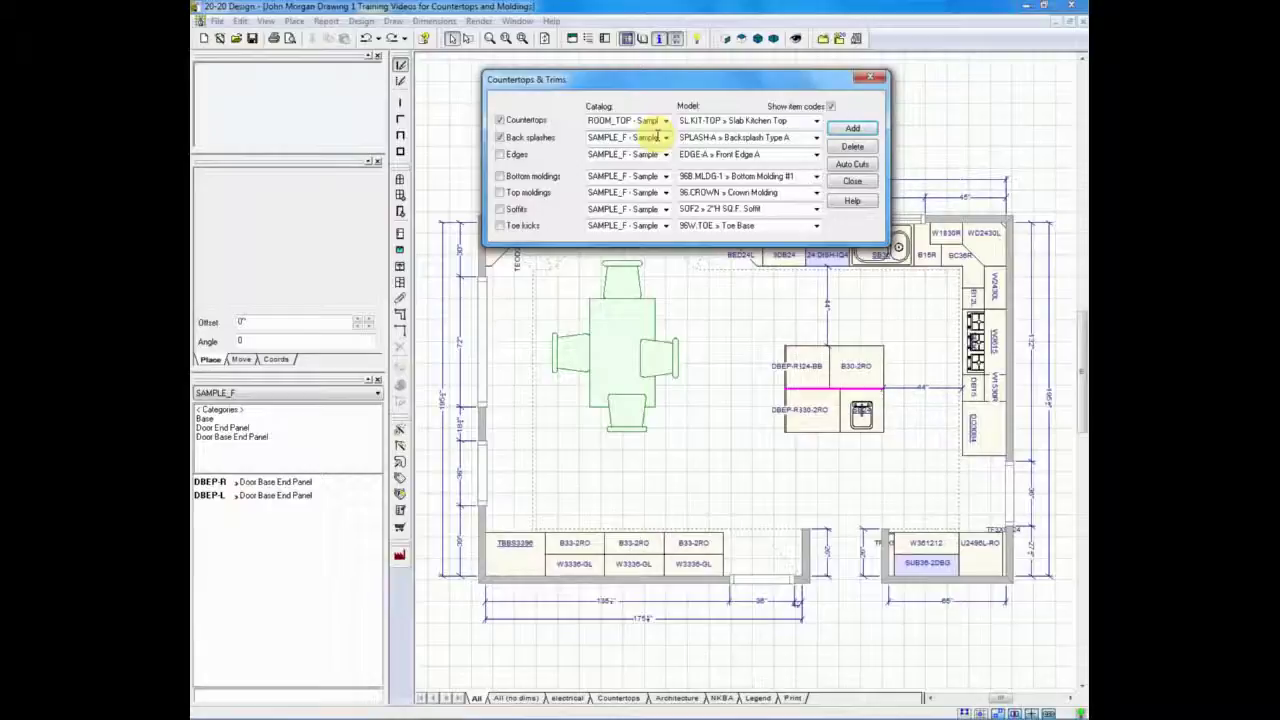
click(665, 137)
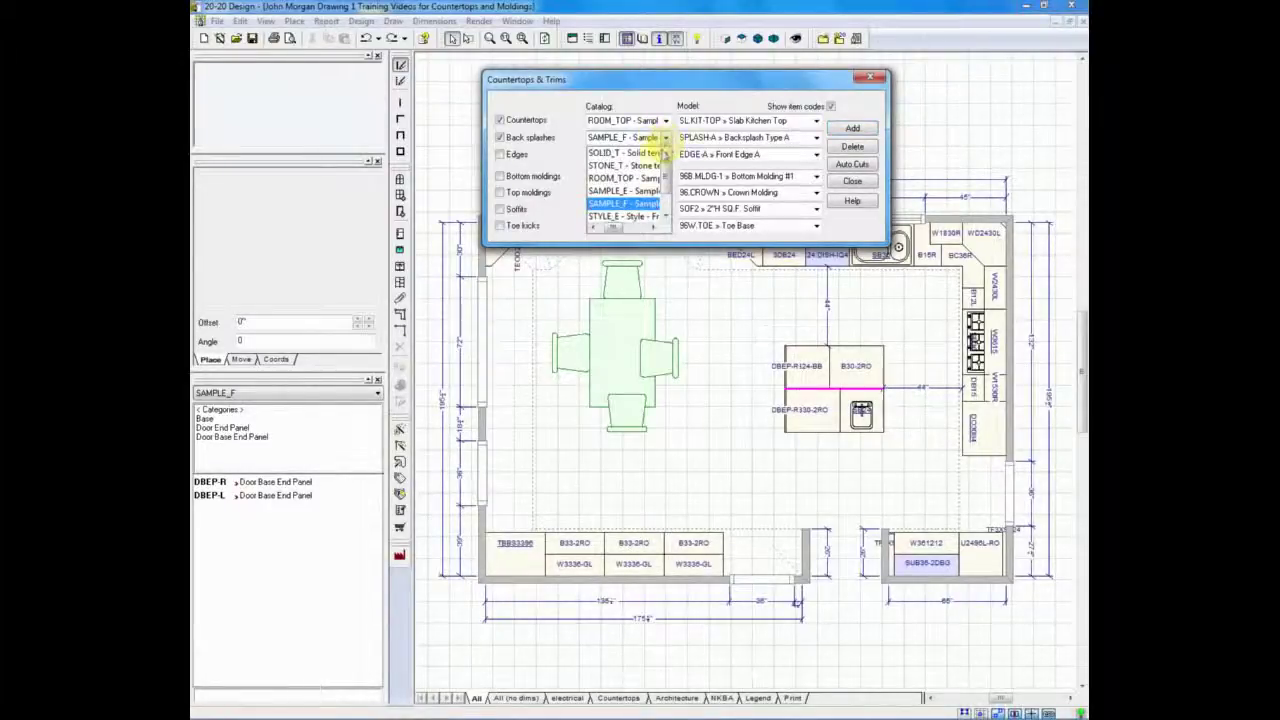
click(651, 178)
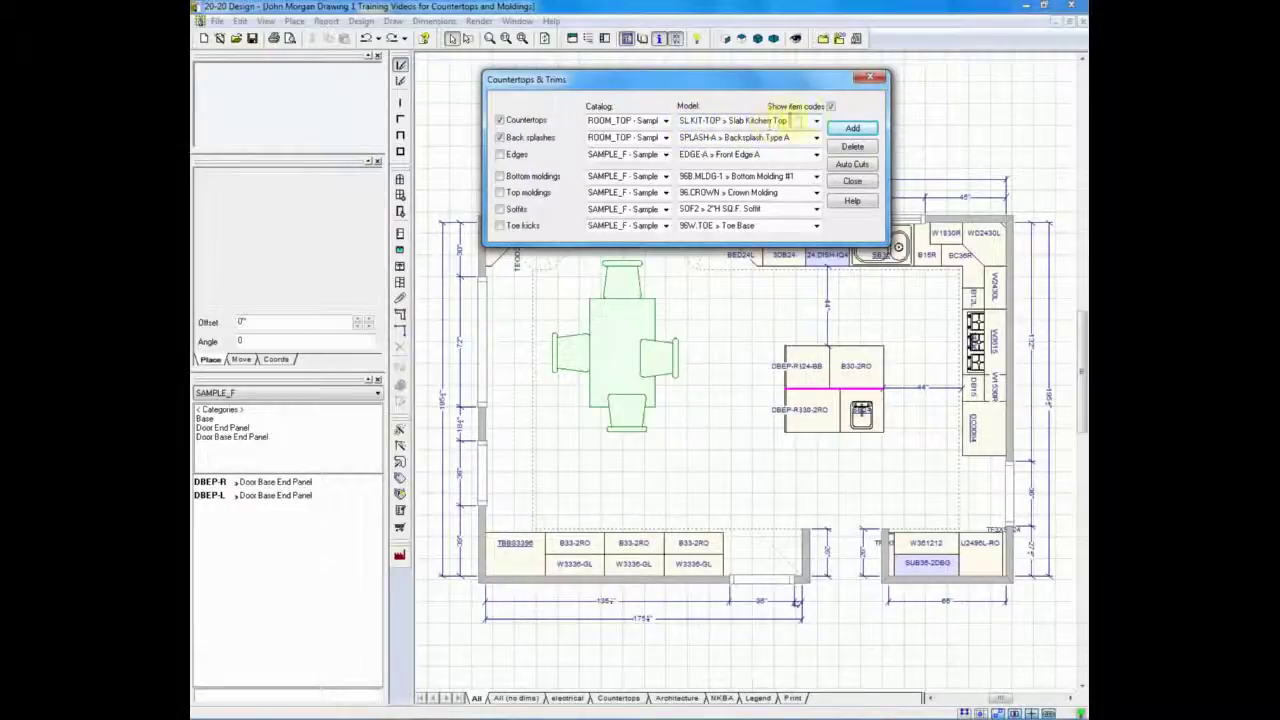
- Choose the SQ.FT-TOP Square Foot Top model and add countertops with backsplashes to the cabinets
click(816, 121)
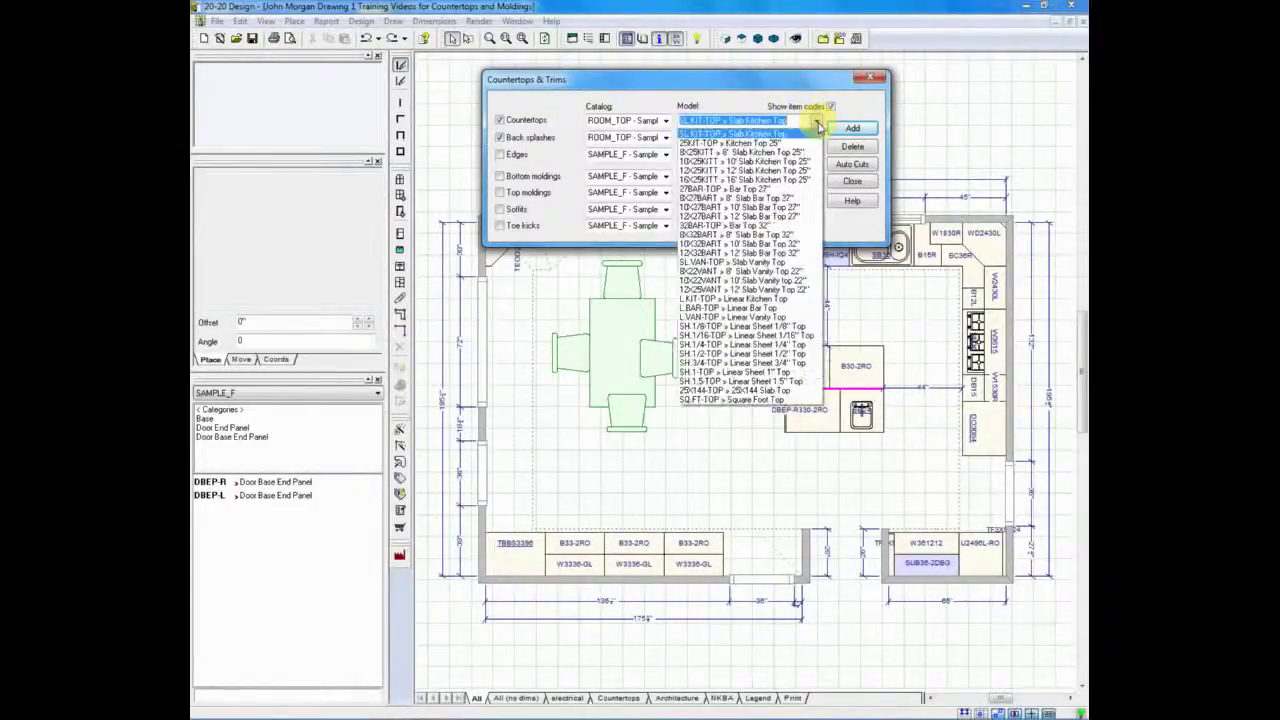
click(766, 403)
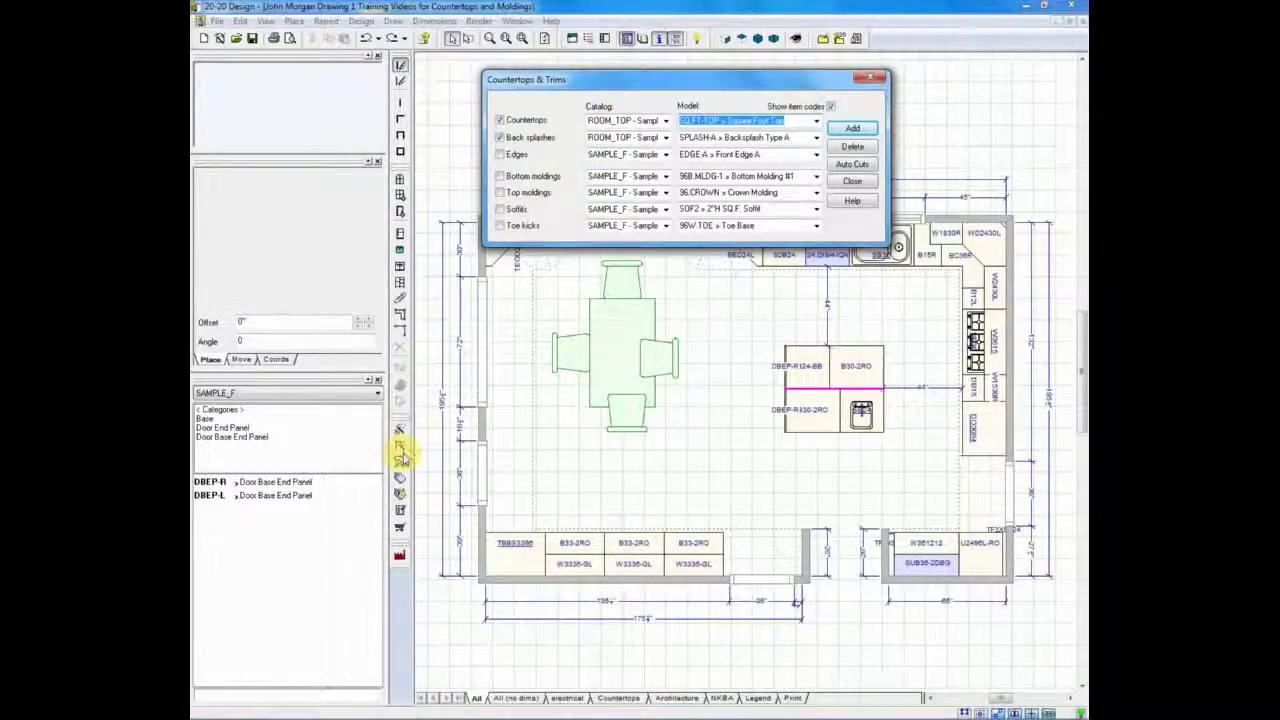
click(855, 129)
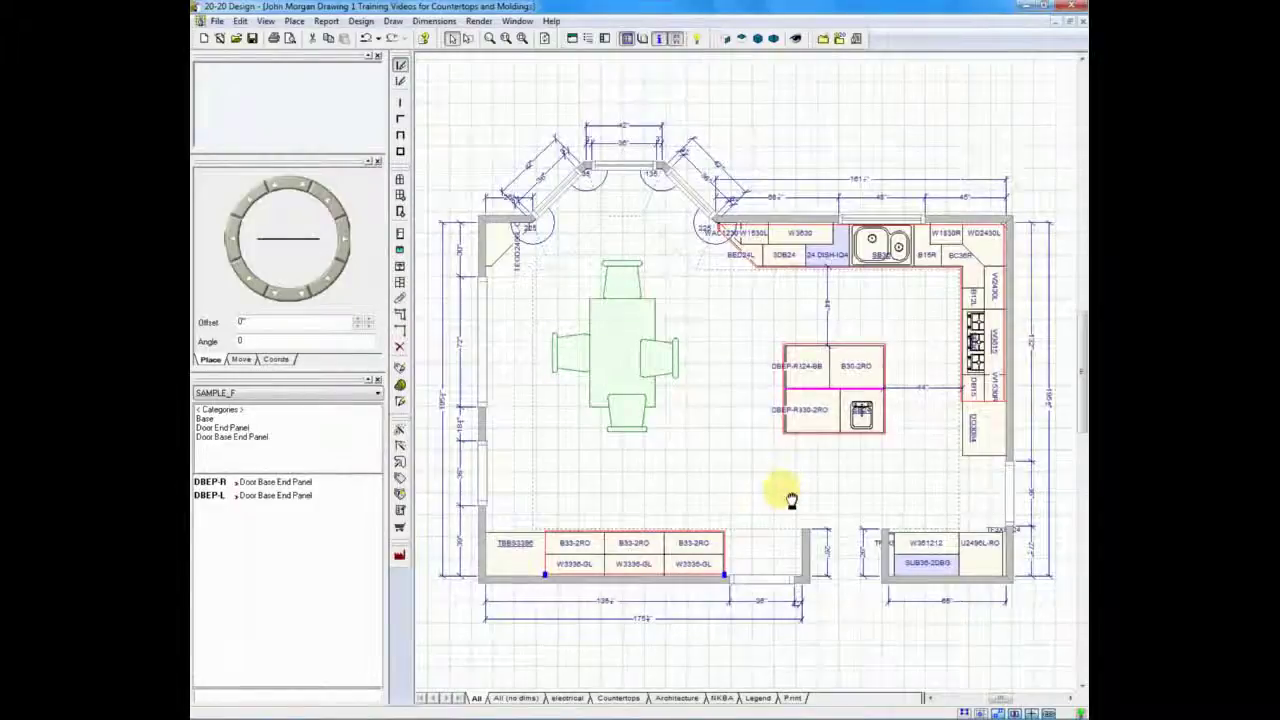
- Give the countertop's end corner above cabinet B33-2RO a radius corner of 1
middle_drag(789, 494, 792, 318)
scroll(720, 340, up, 5)
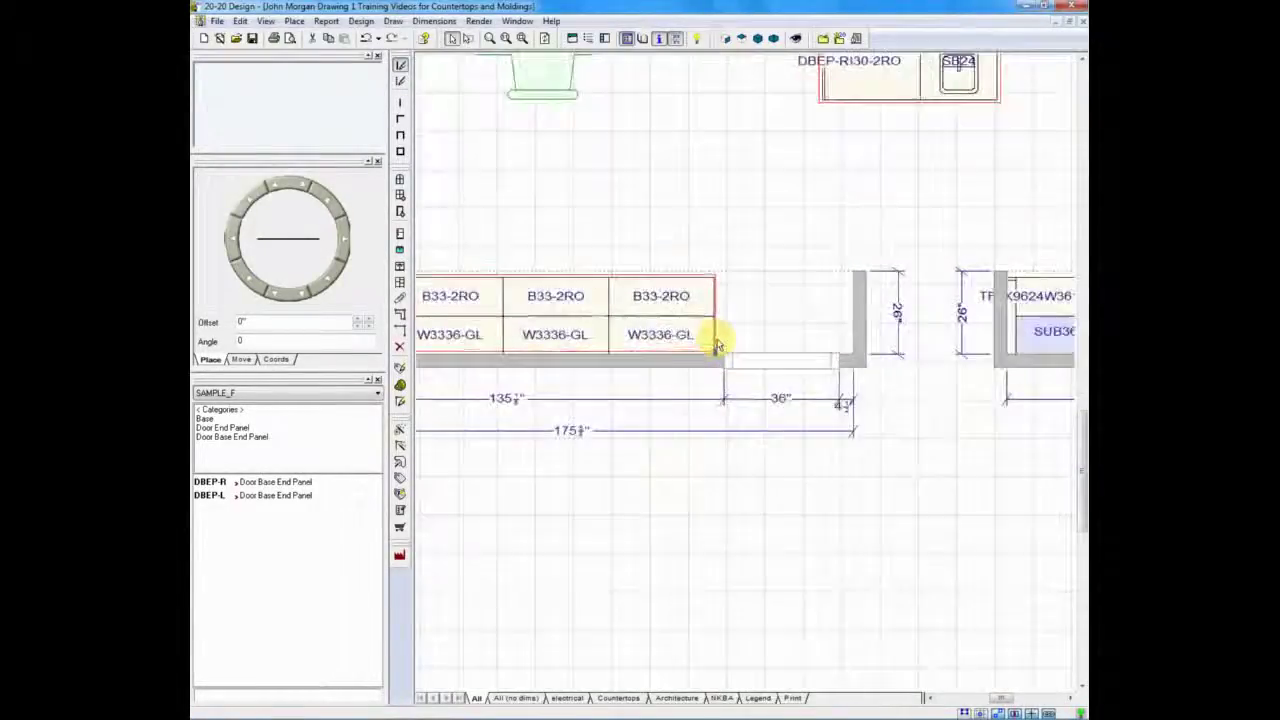
scroll(716, 343, up, 2)
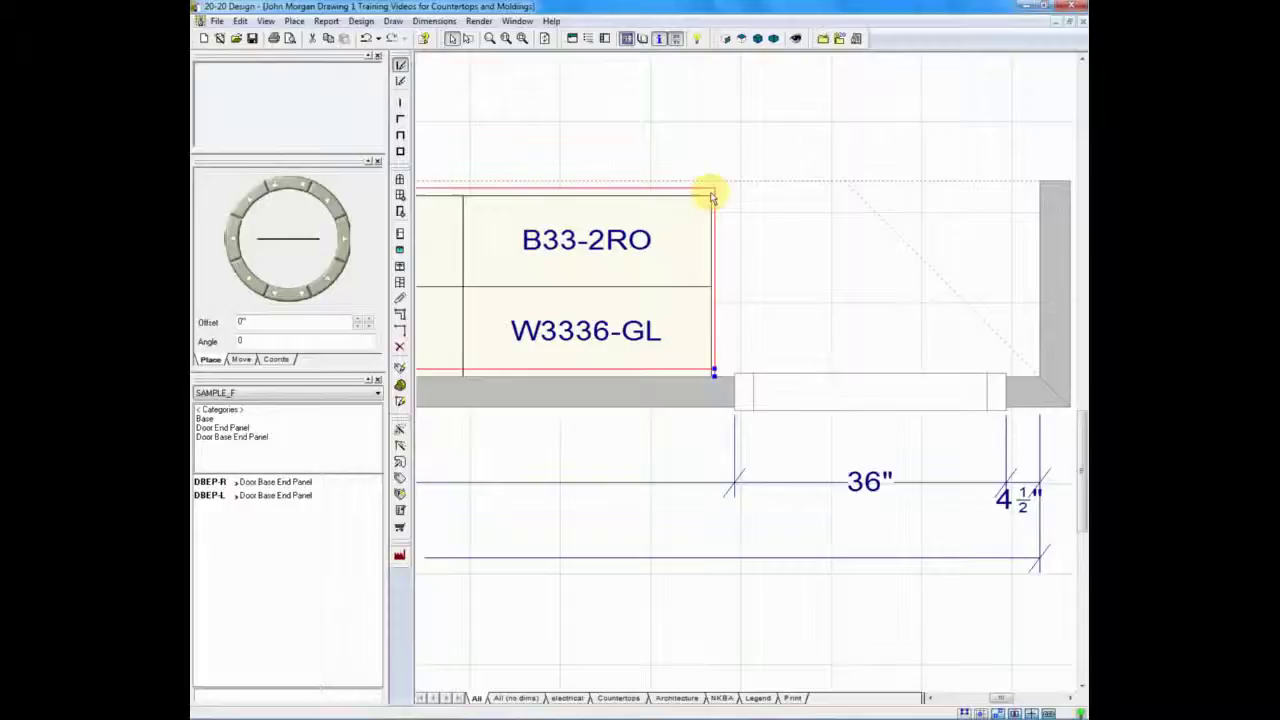
right_click(711, 194)
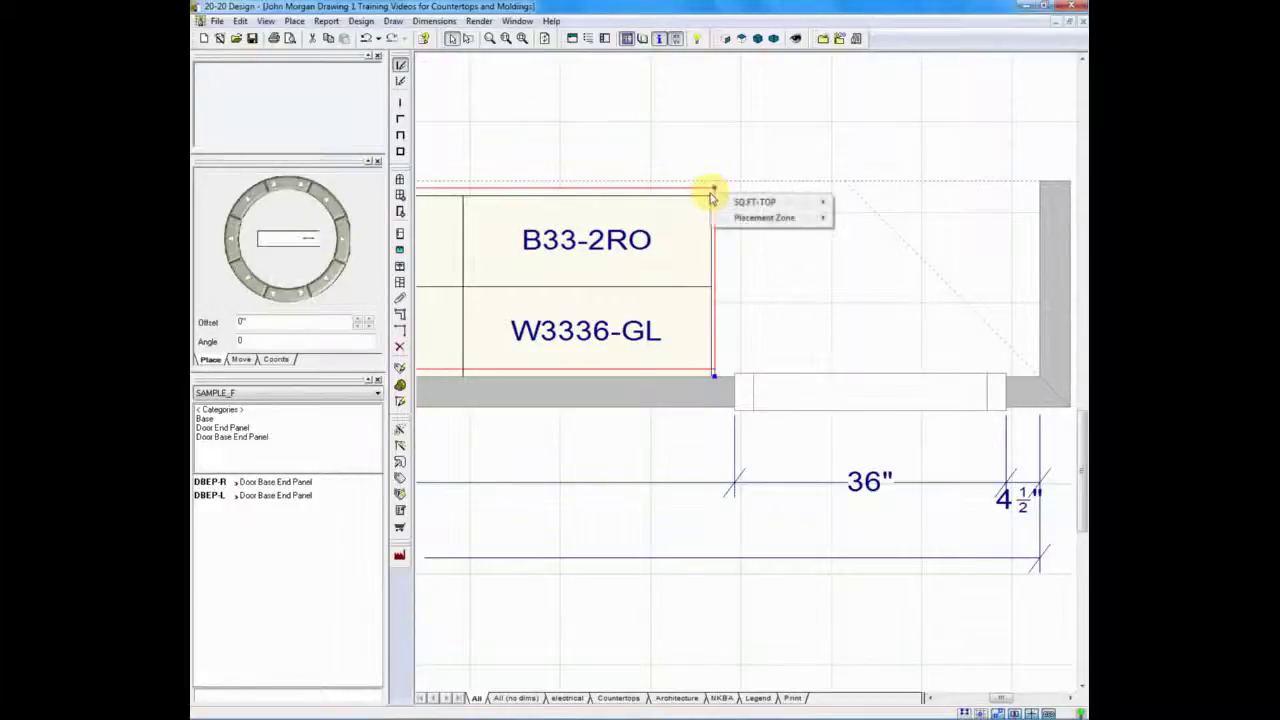
mouse_move(741, 204)
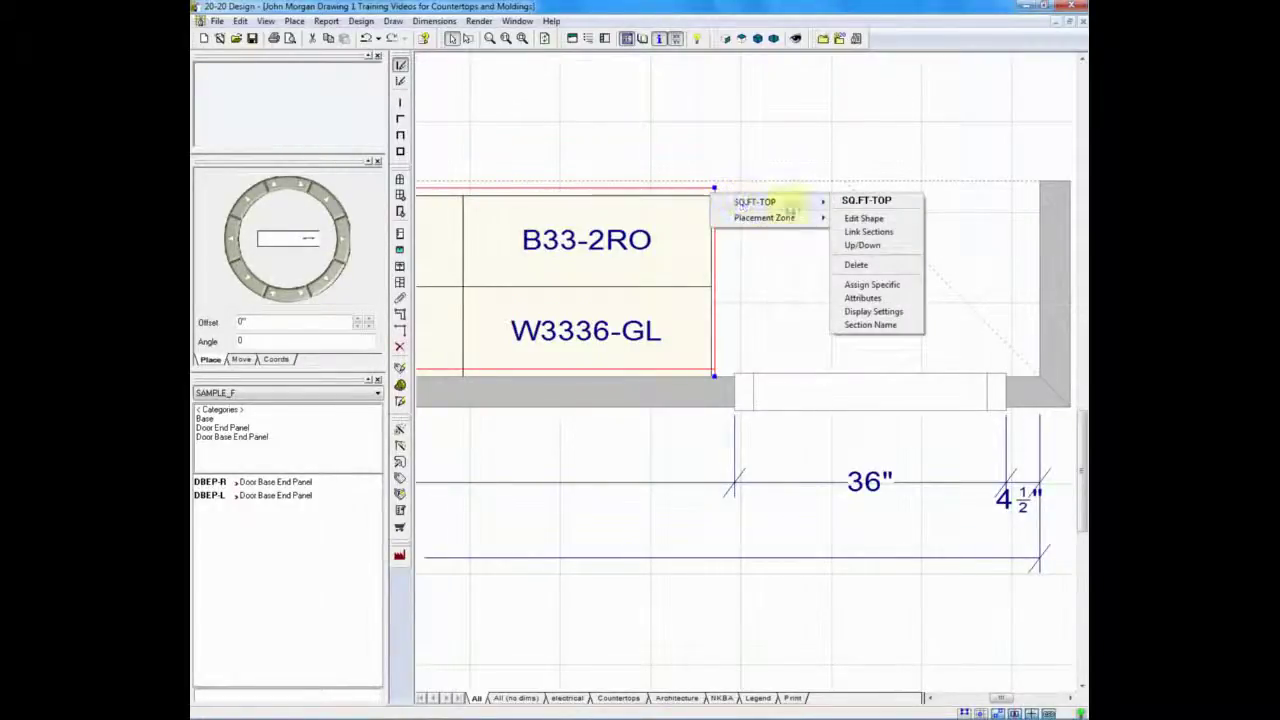
click(858, 220)
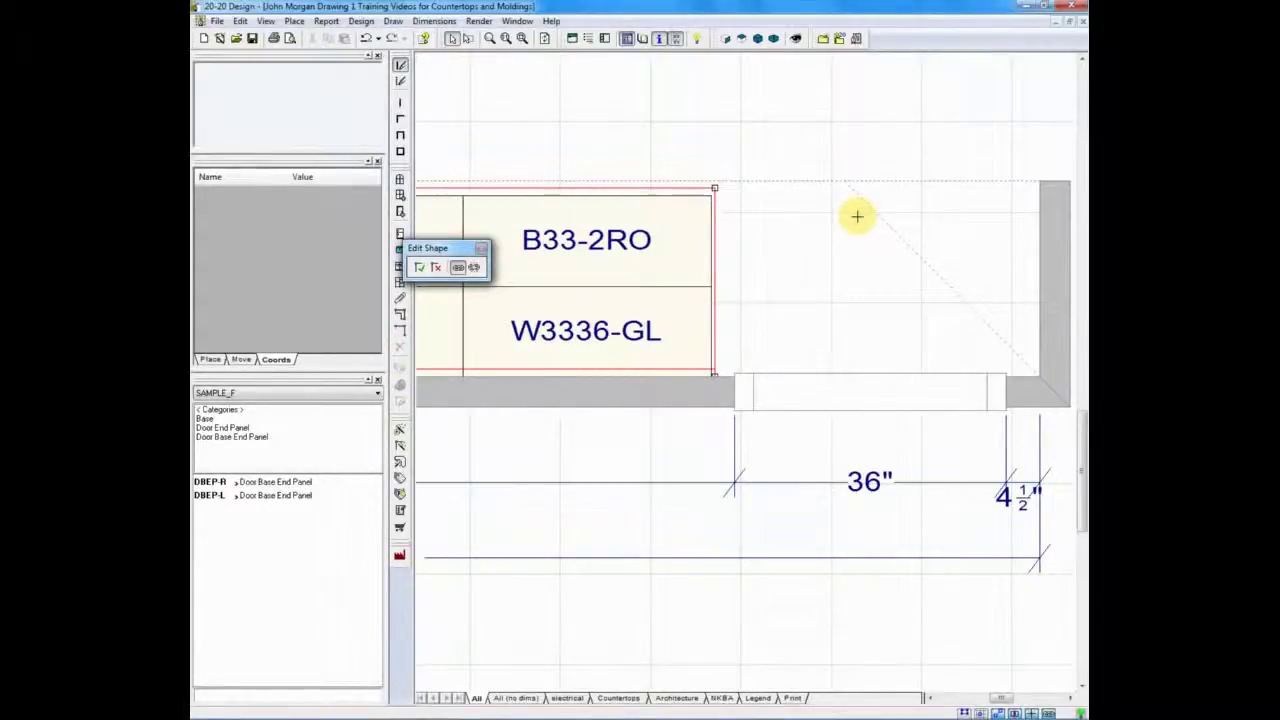
click(714, 187)
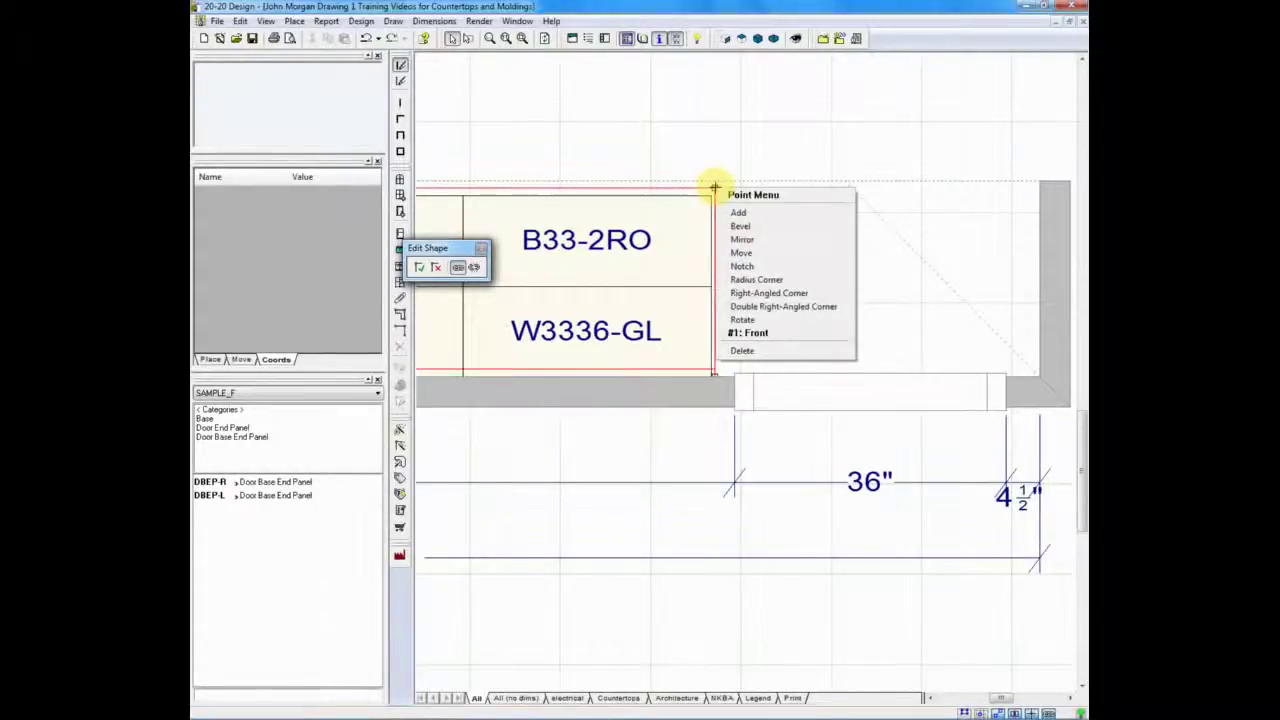
click(757, 279)
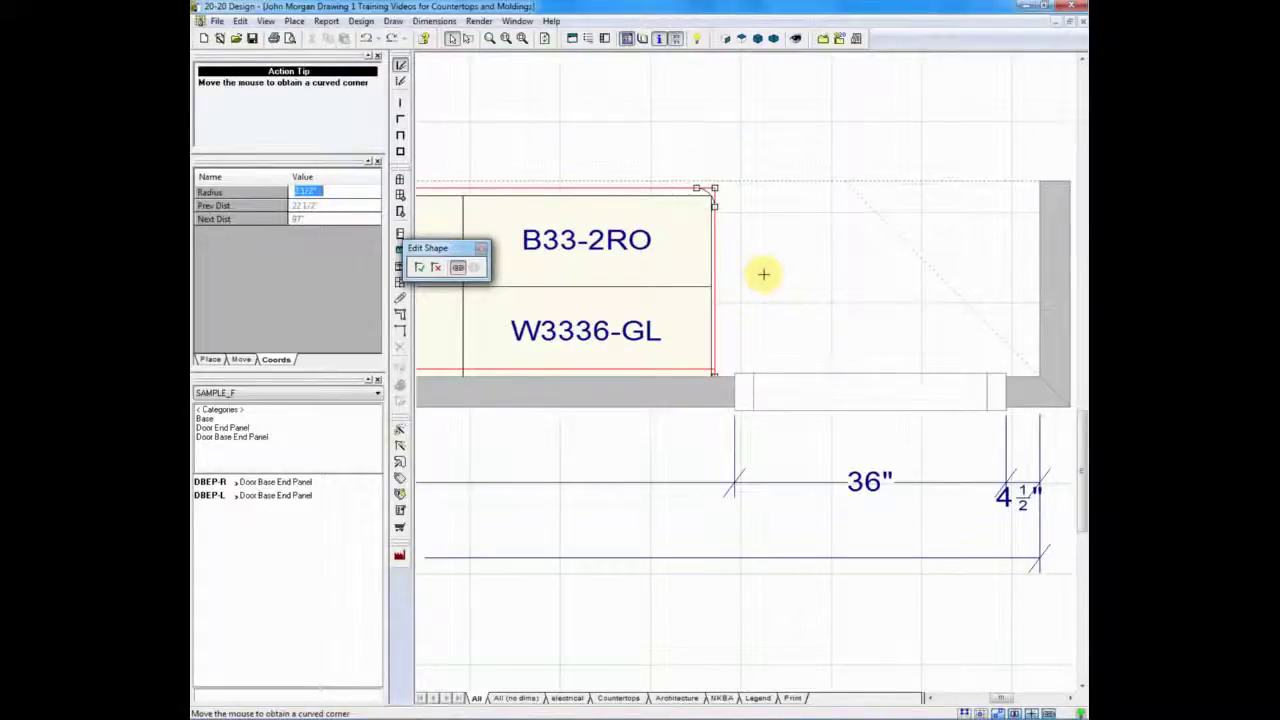
text(1)
click(763, 274)
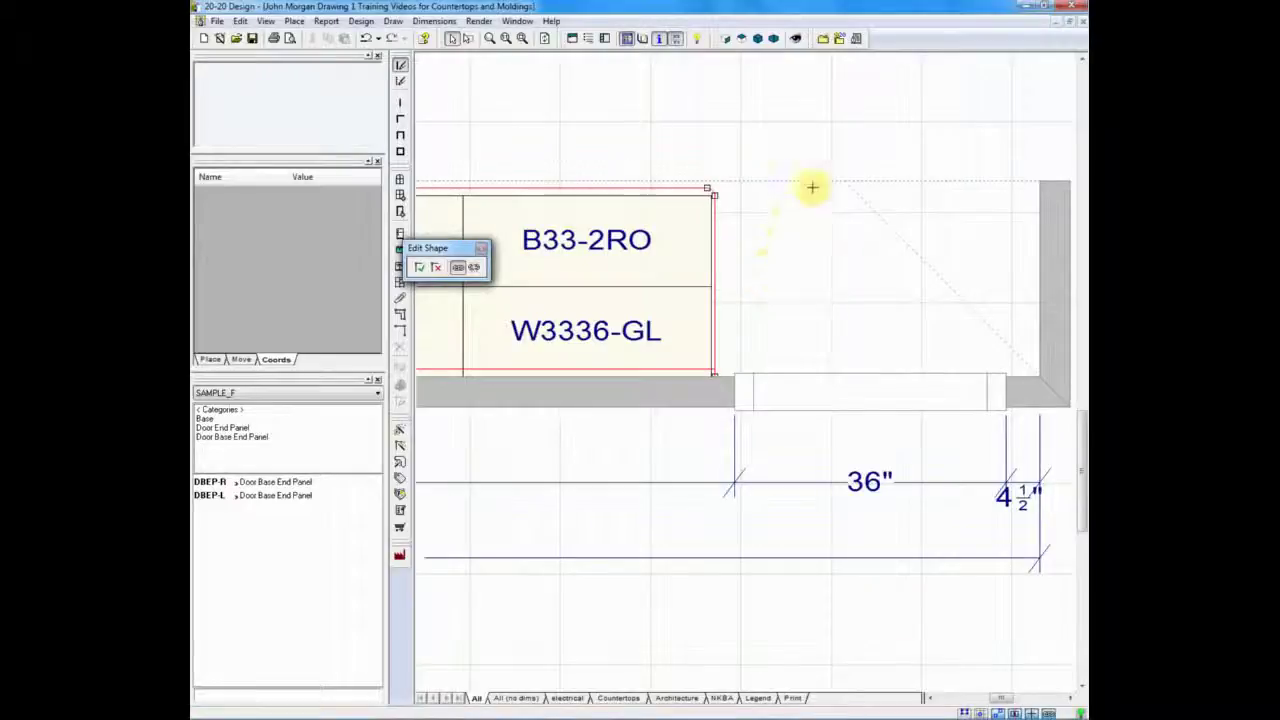
click(420, 267)
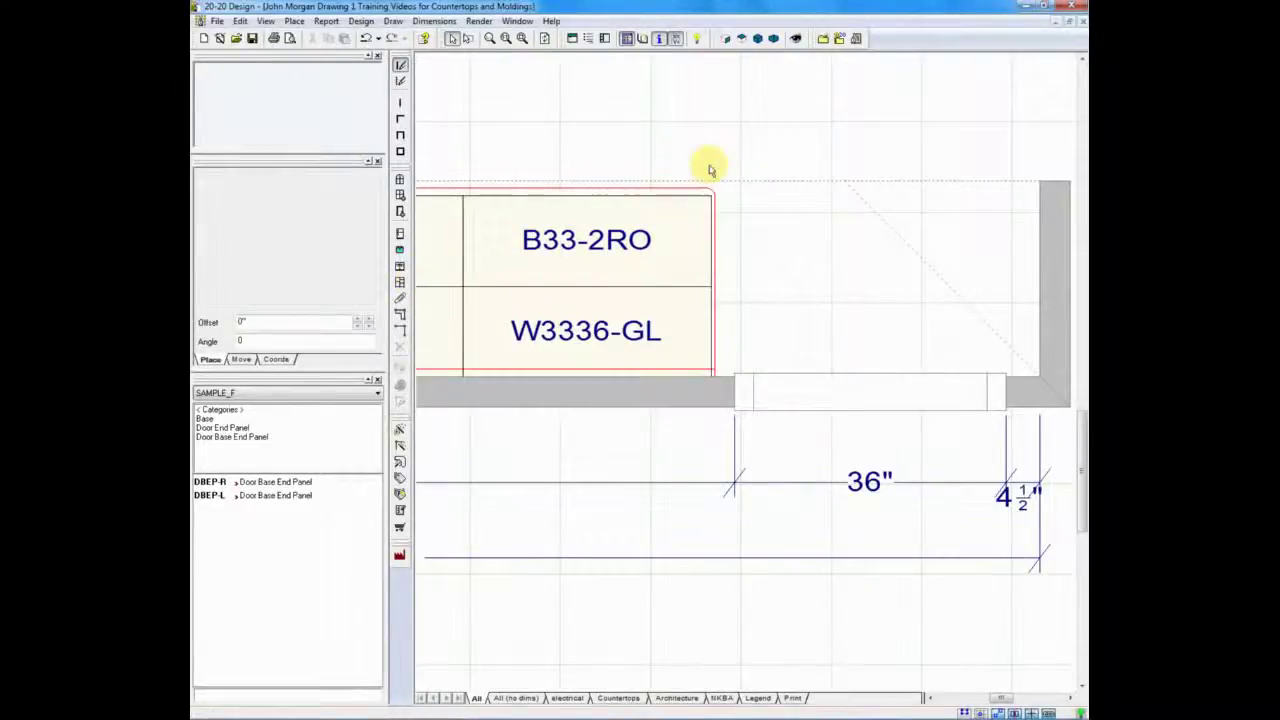
- Extend the island countertop's left edge outward with an added line at X 12
scroll(663, 323, up, 5)
middle_drag(828, 258, 817, 480)
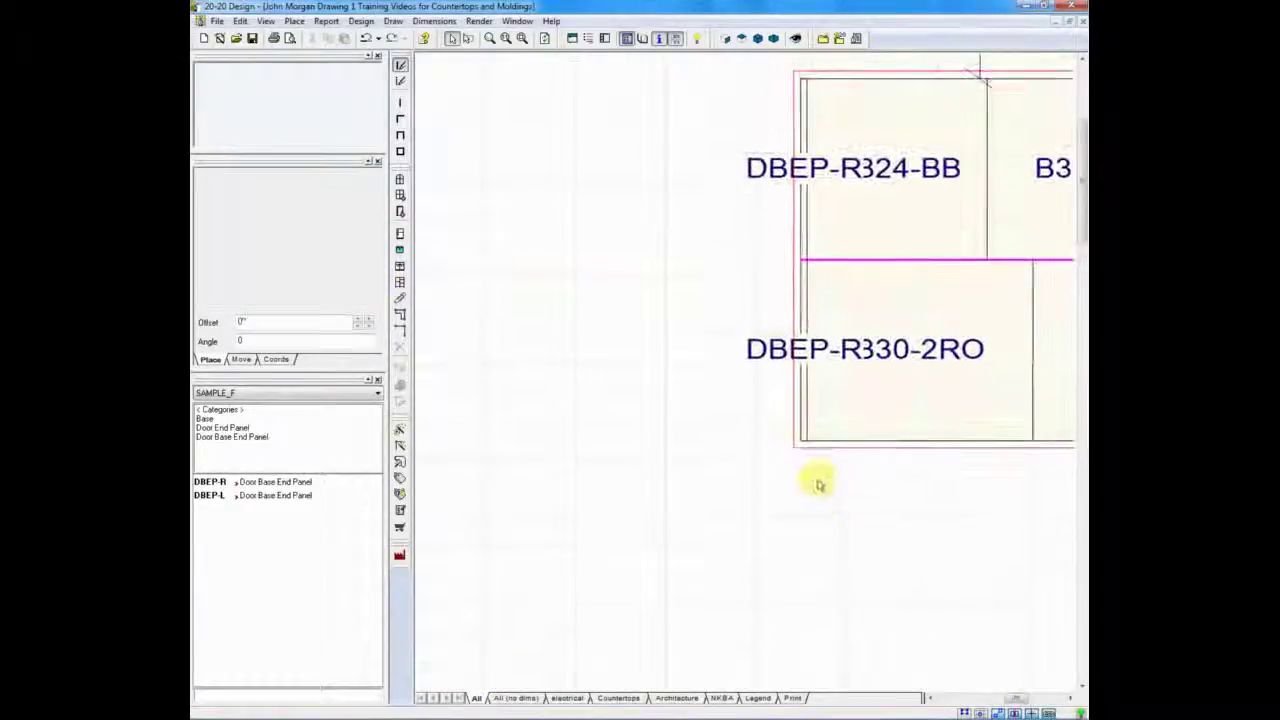
middle_drag(766, 237, 778, 308)
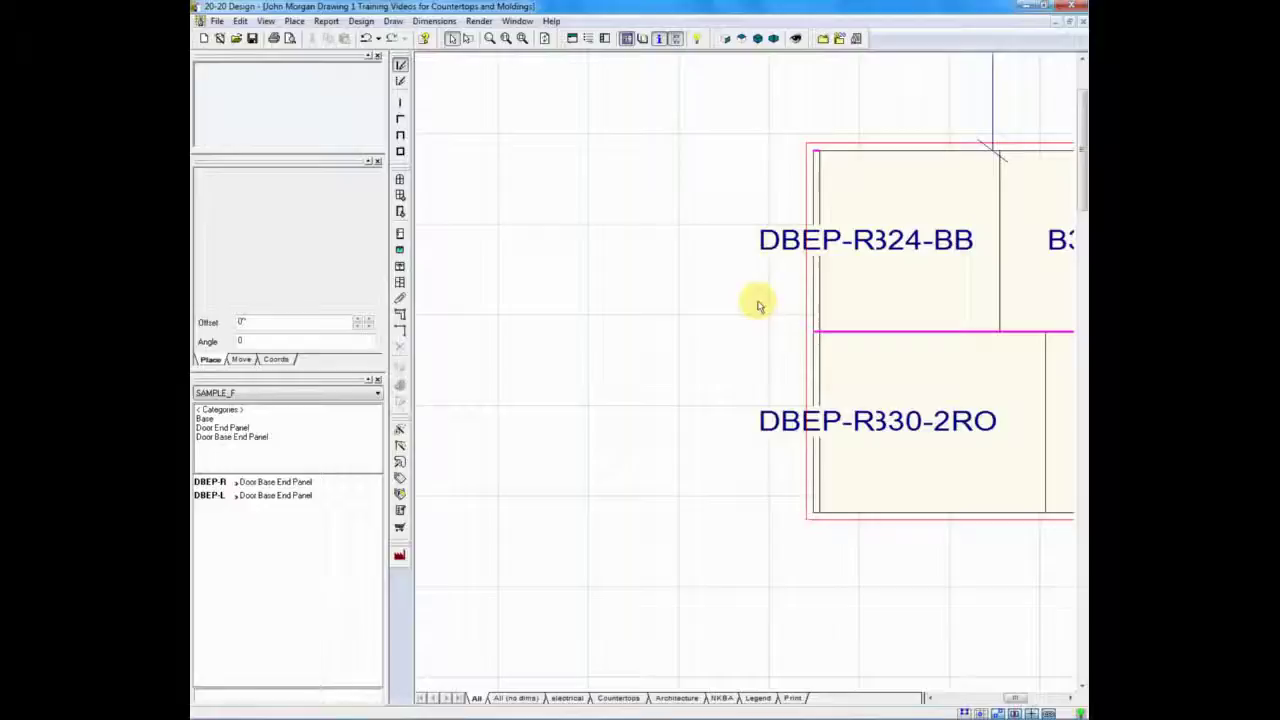
right_click(809, 288)
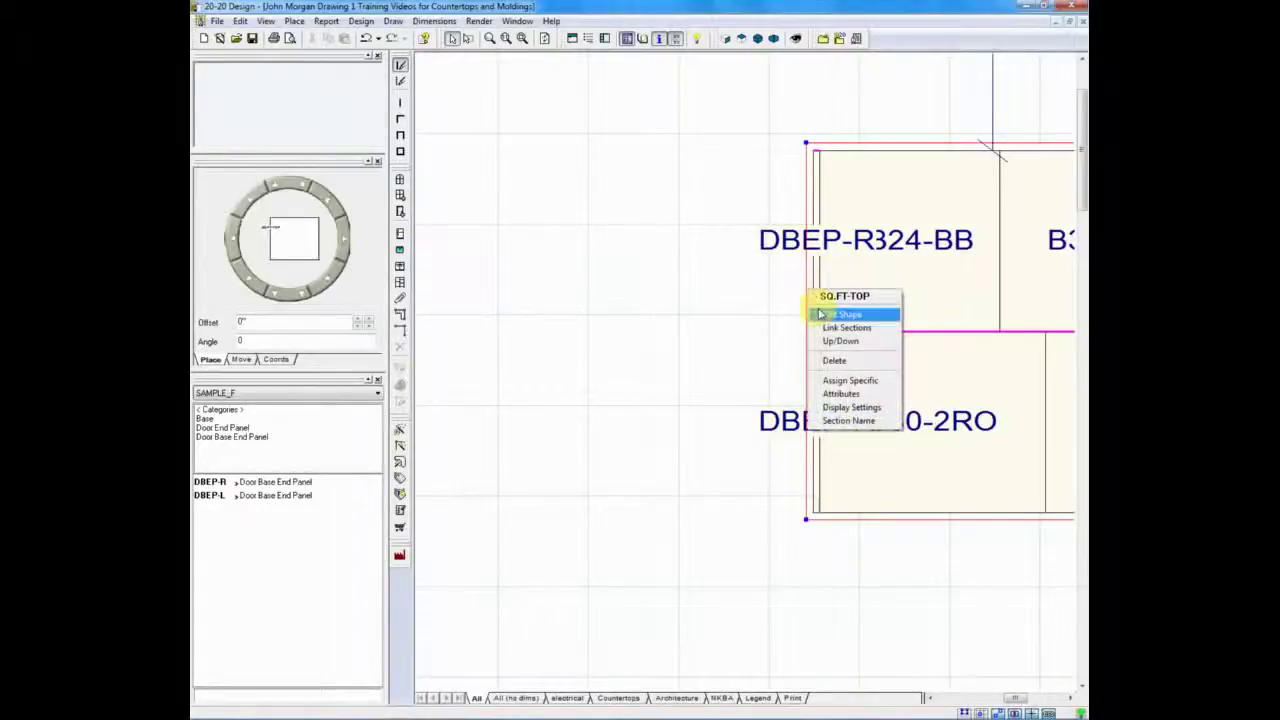
click(840, 314)
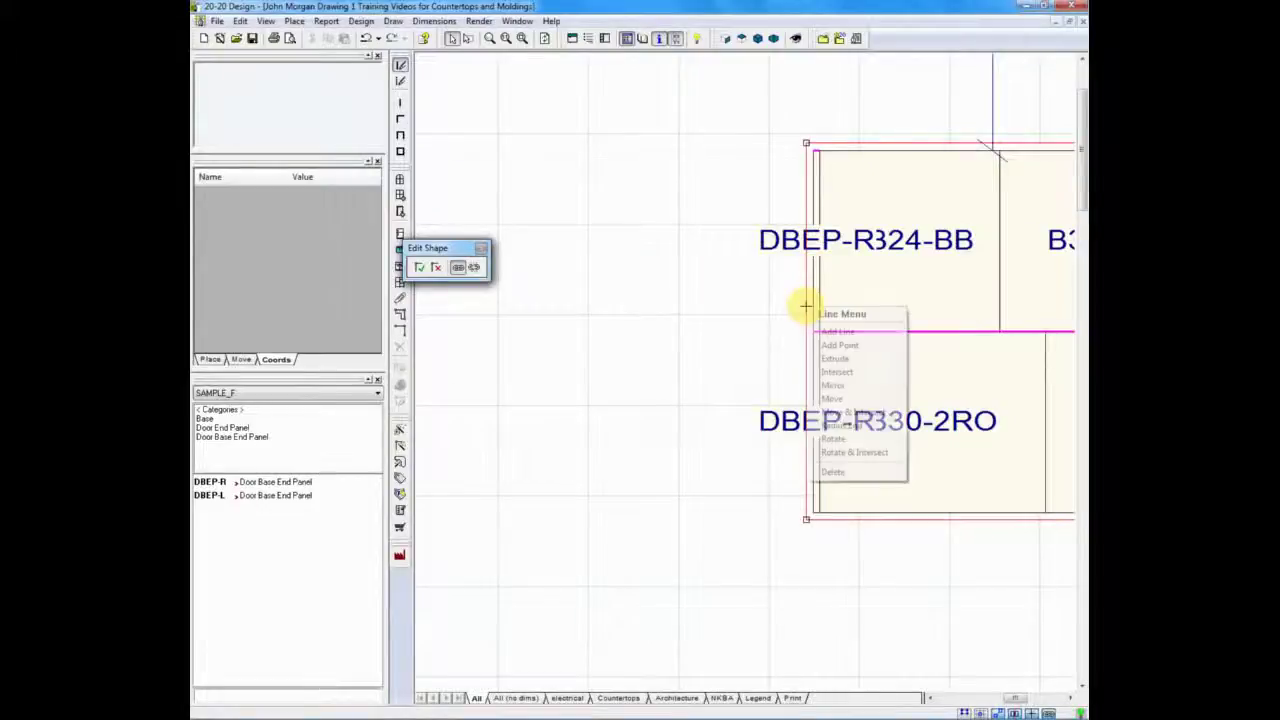
right_click(808, 308)
click(822, 331)
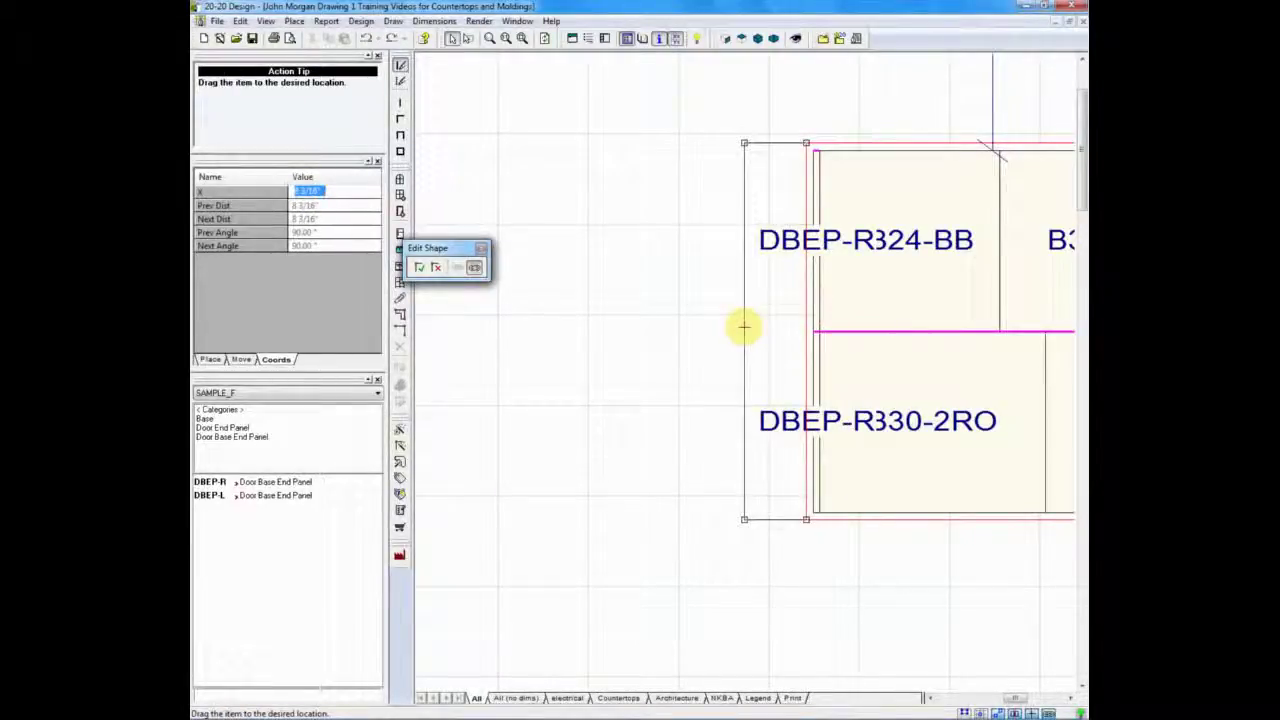
text(12)
key(Return)
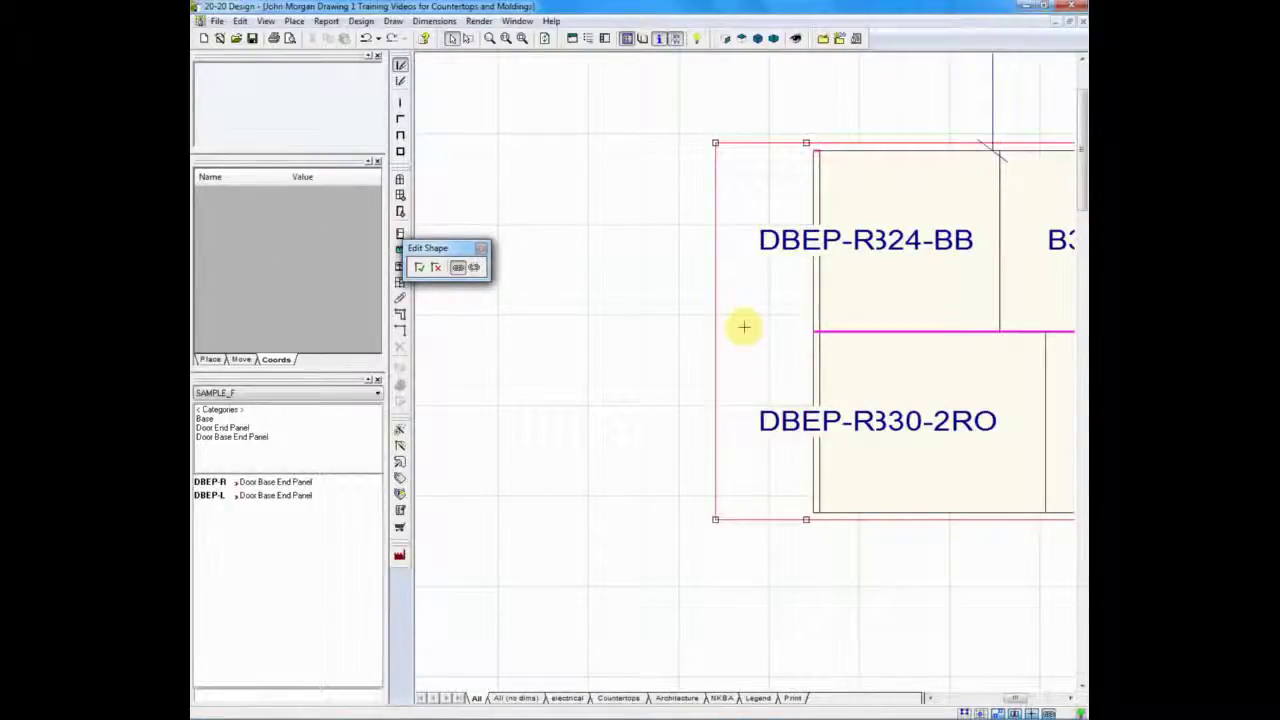
- Bevel the island top's top-left and bottom-left corners and accept the new outline
click(715, 143)
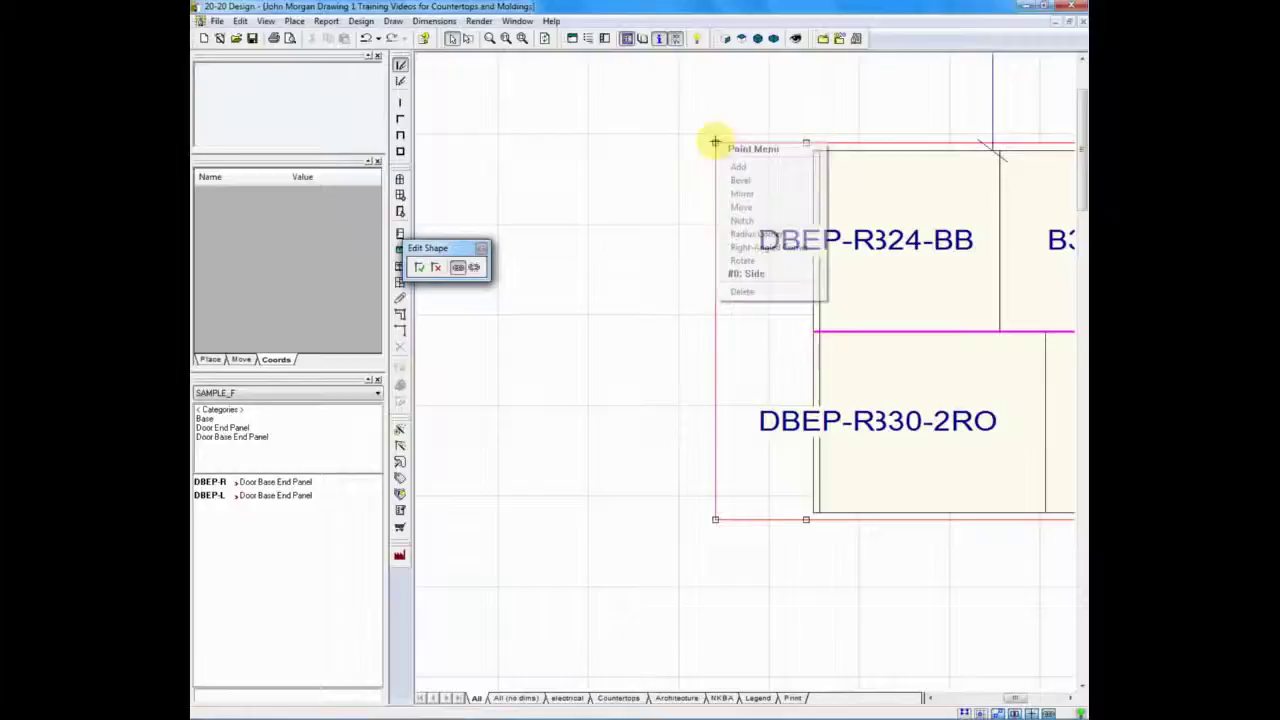
click(740, 180)
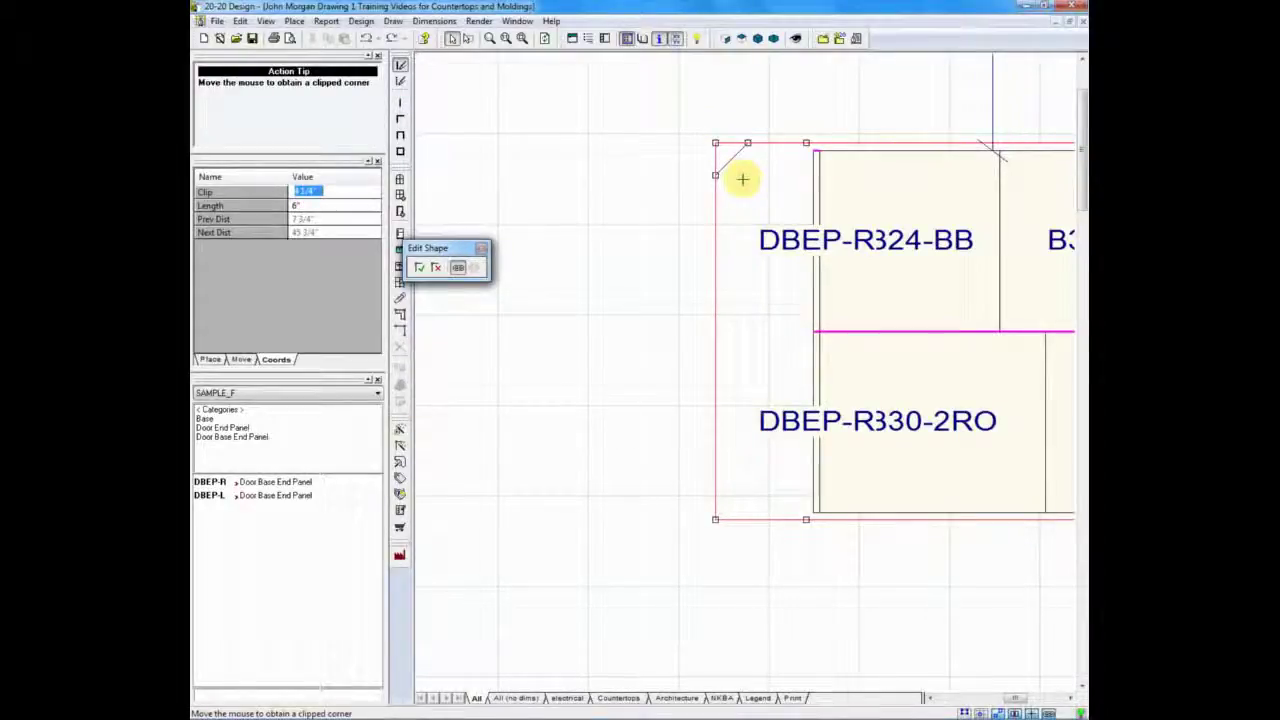
click(741, 178)
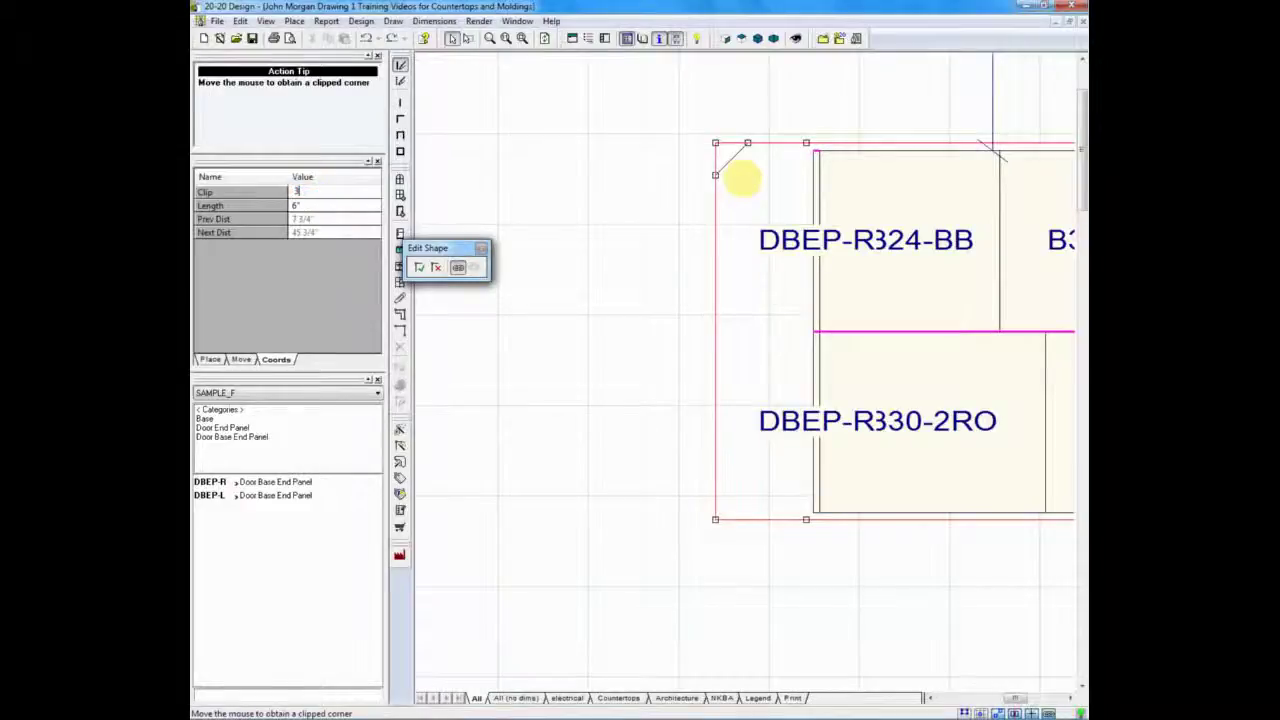
click(715, 519)
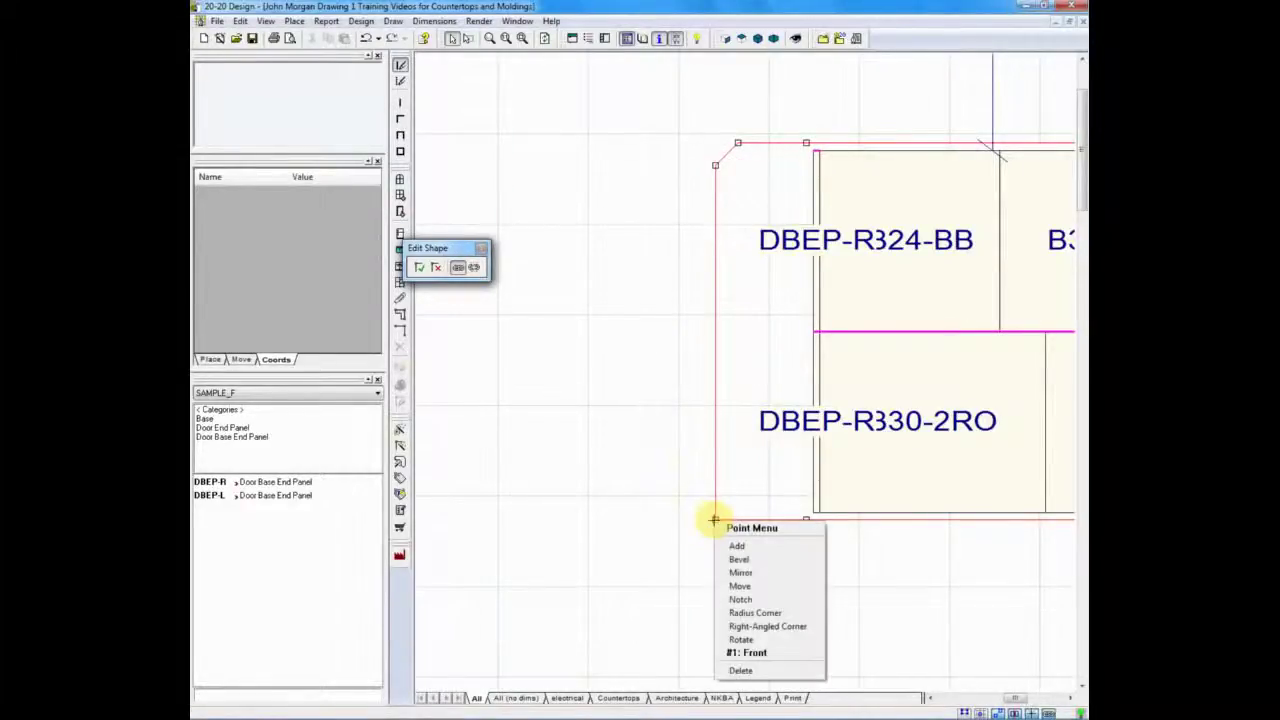
click(760, 562)
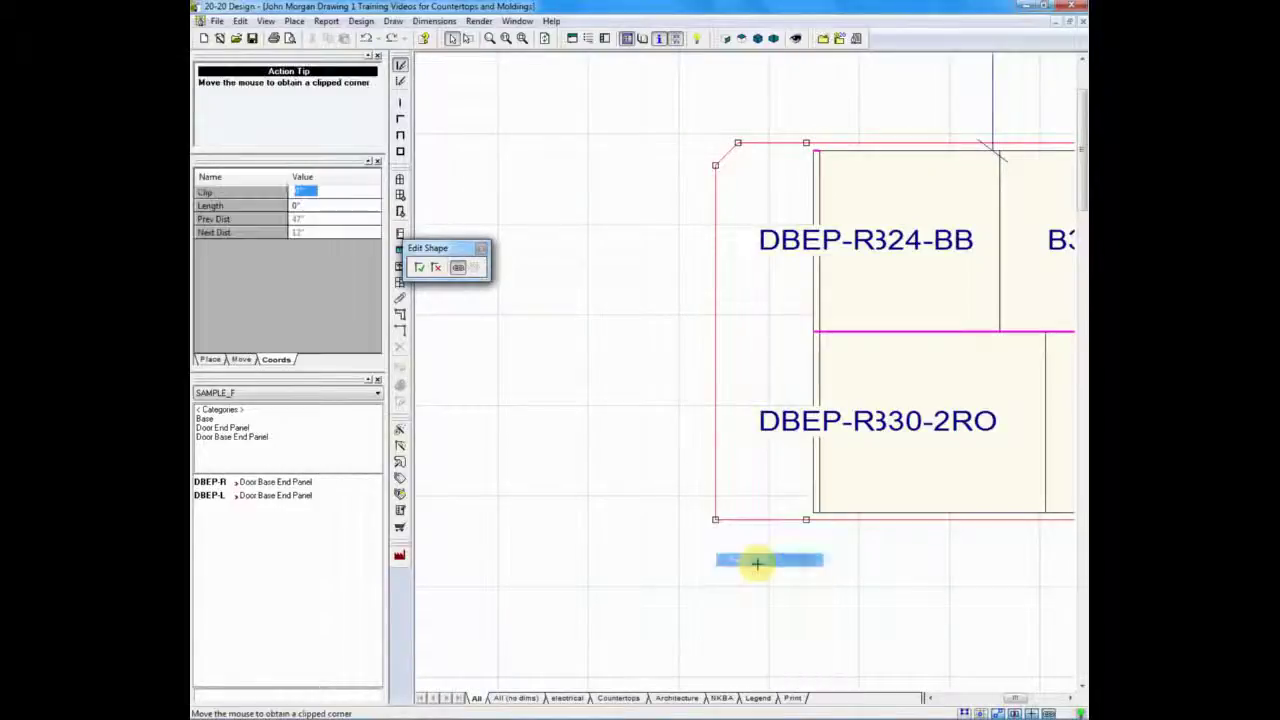
click(749, 527)
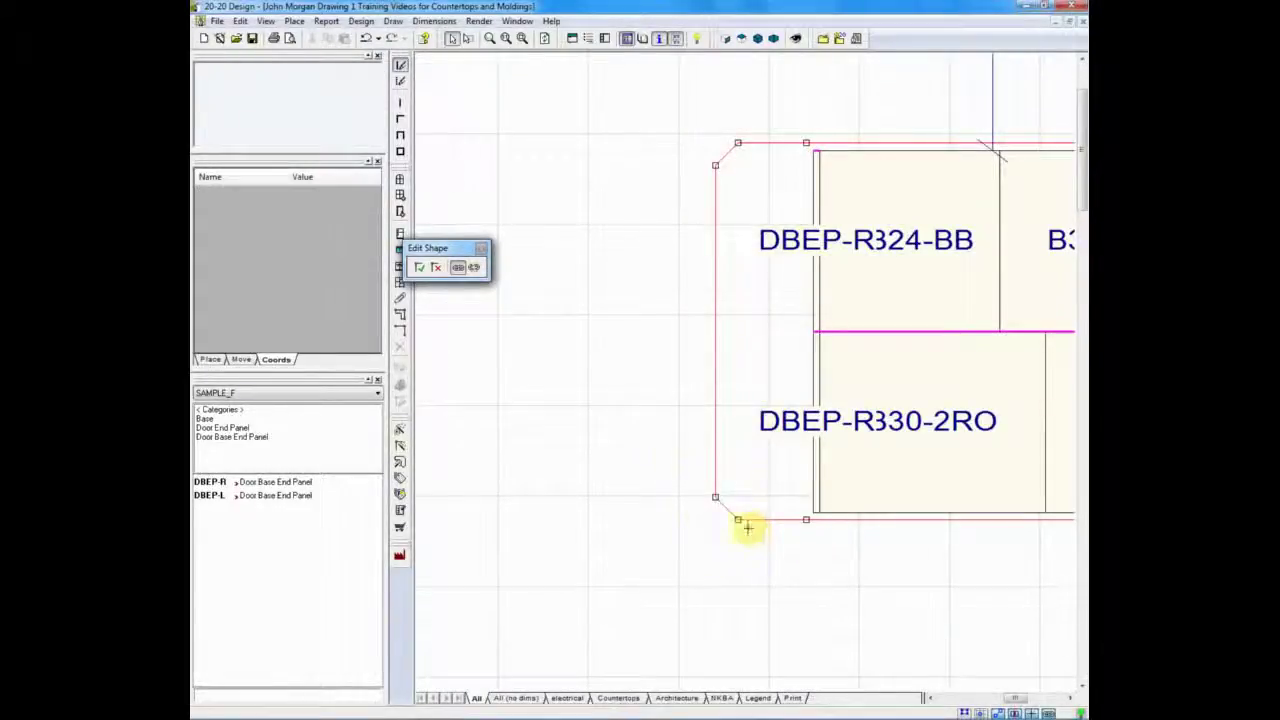
click(420, 267)
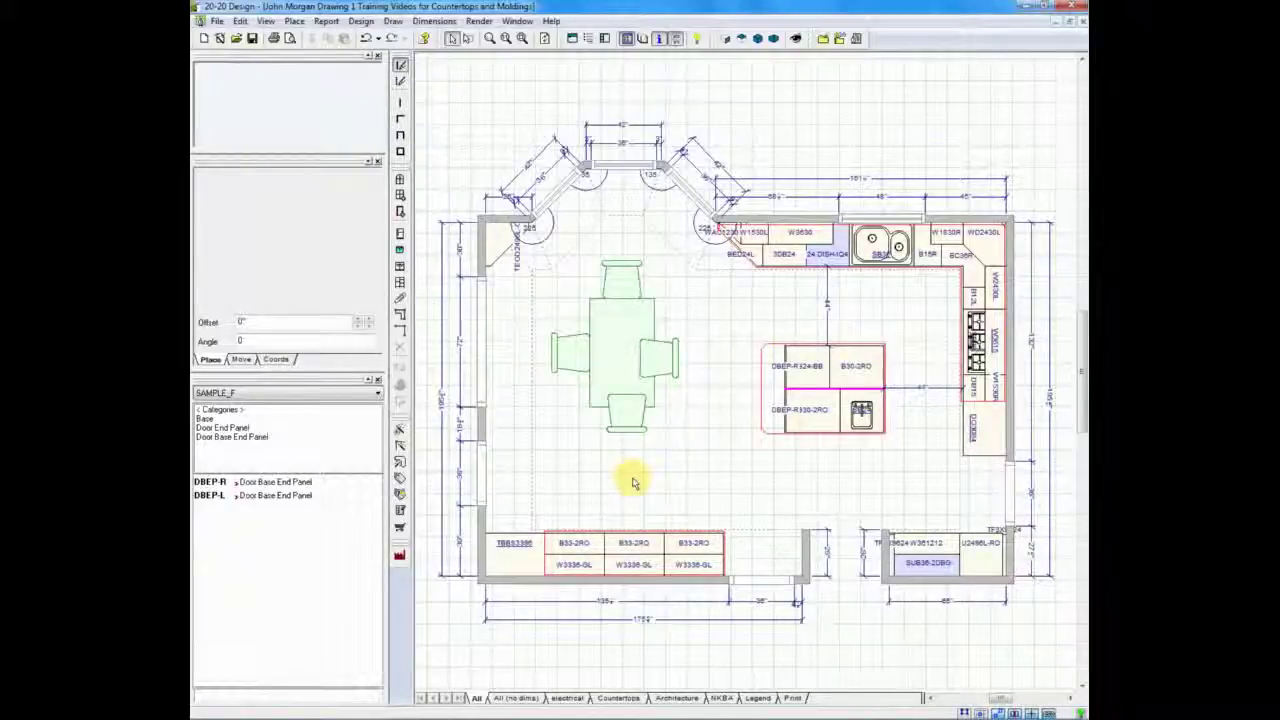
click(622, 698)
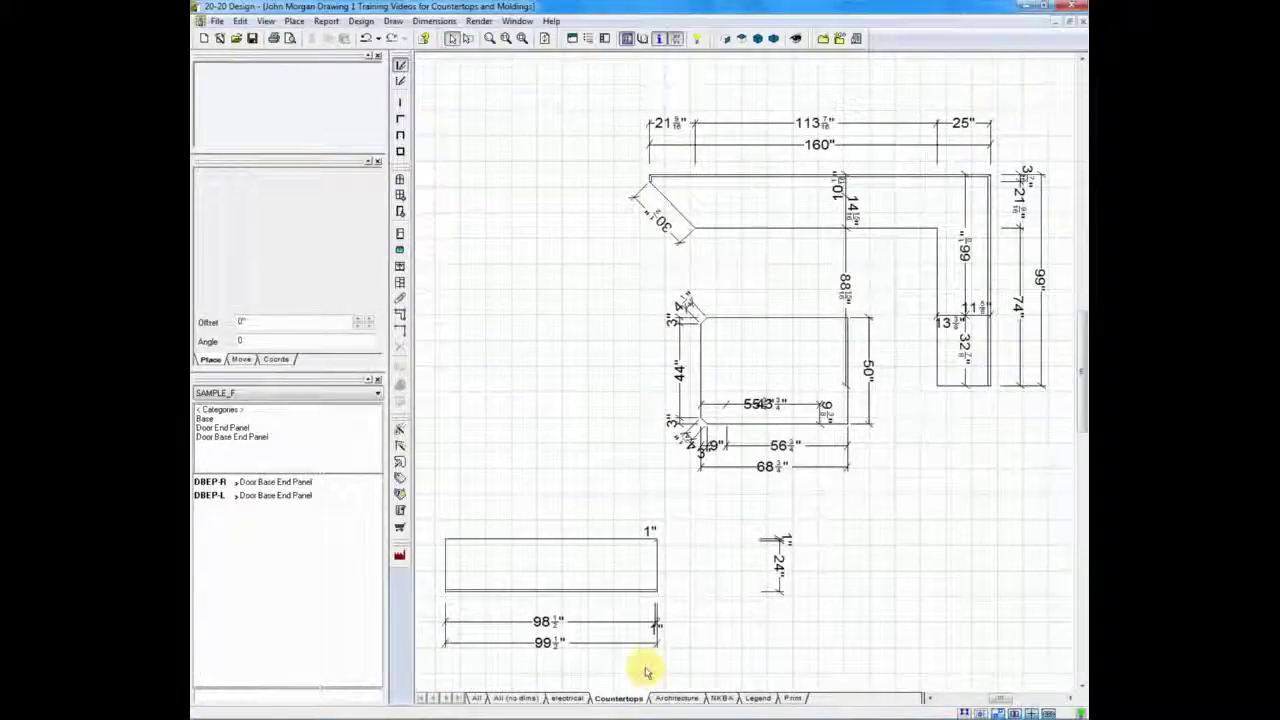
click(480, 697)
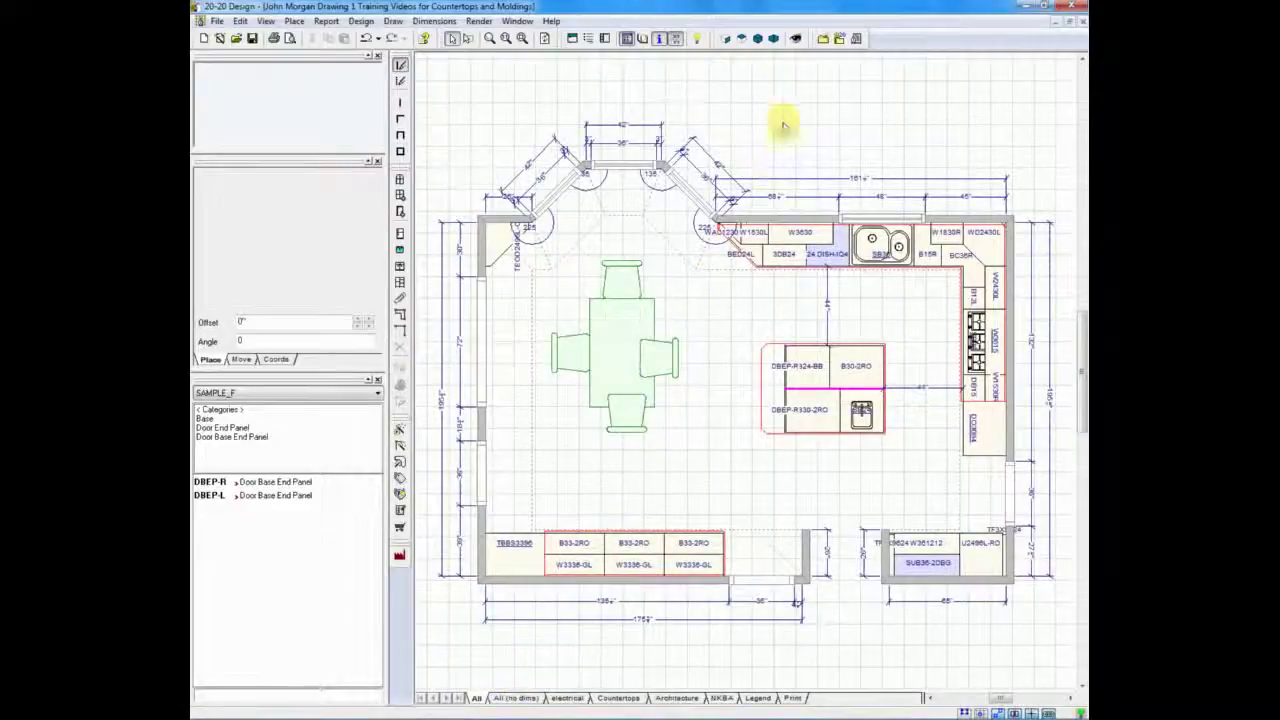
- Render a top view of the whole kitchen, leaving the perspective settings unused
click(775, 40)
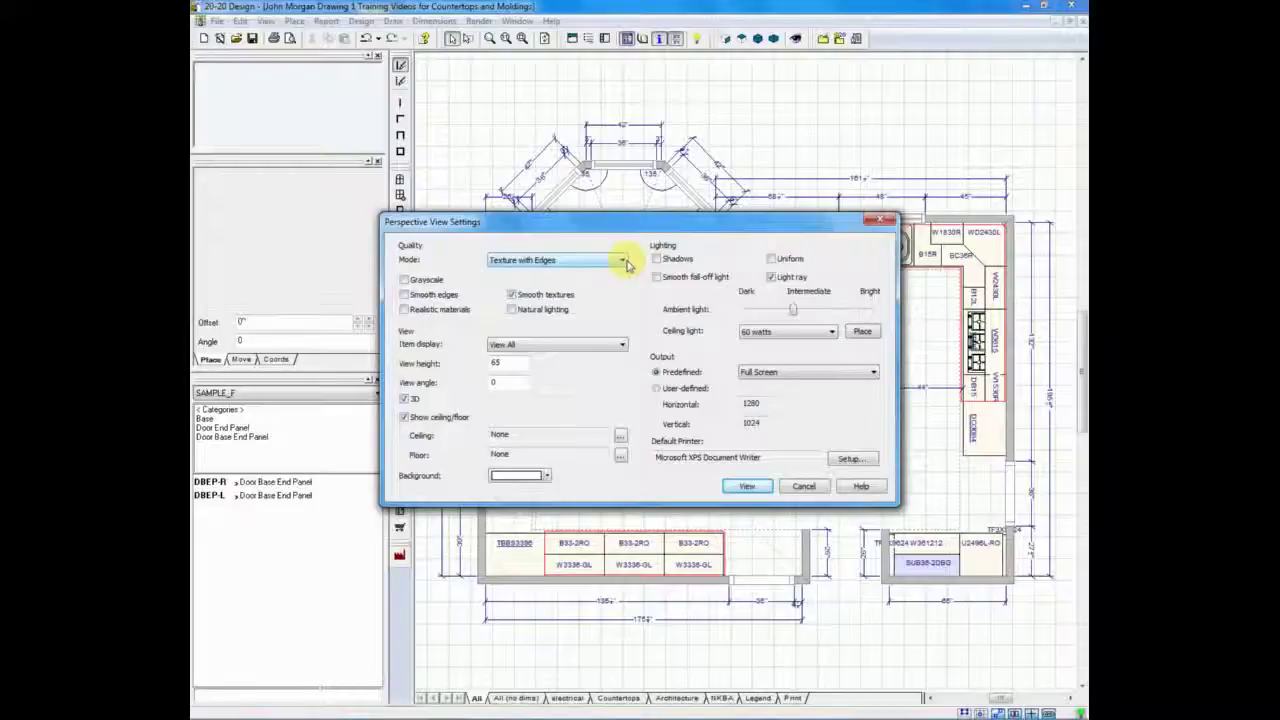
click(804, 486)
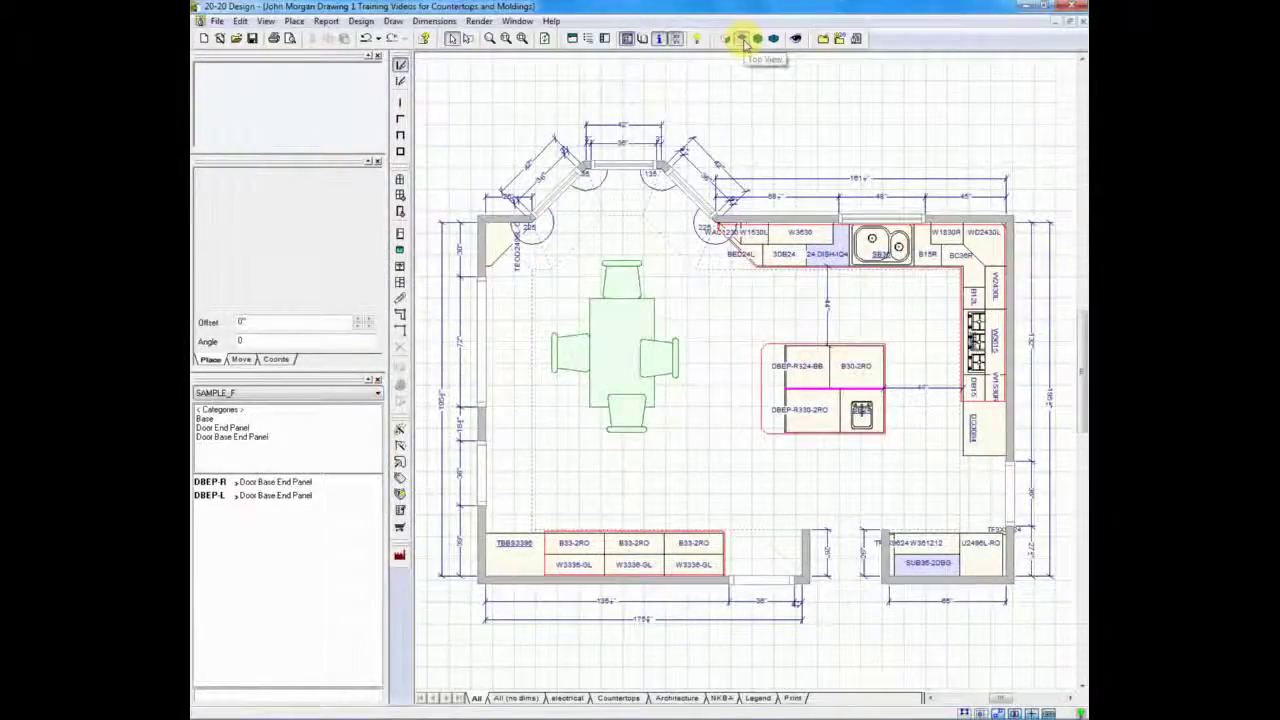
click(743, 40)
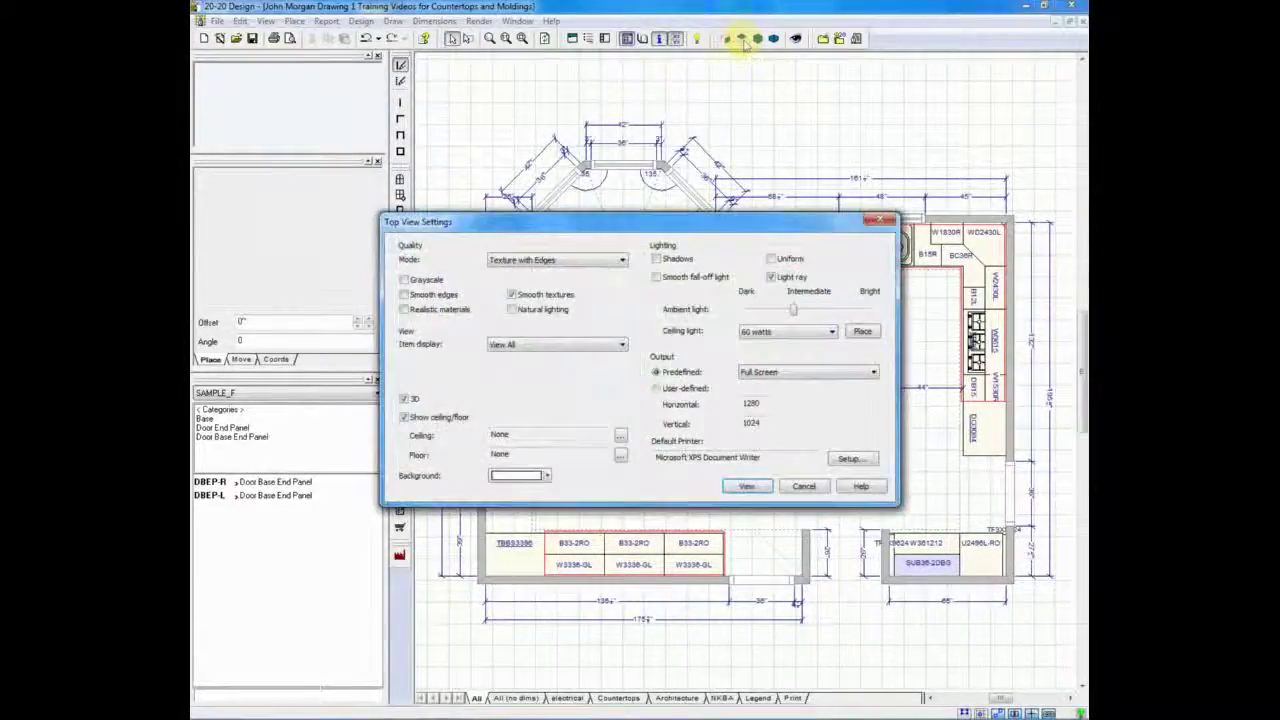
click(747, 486)
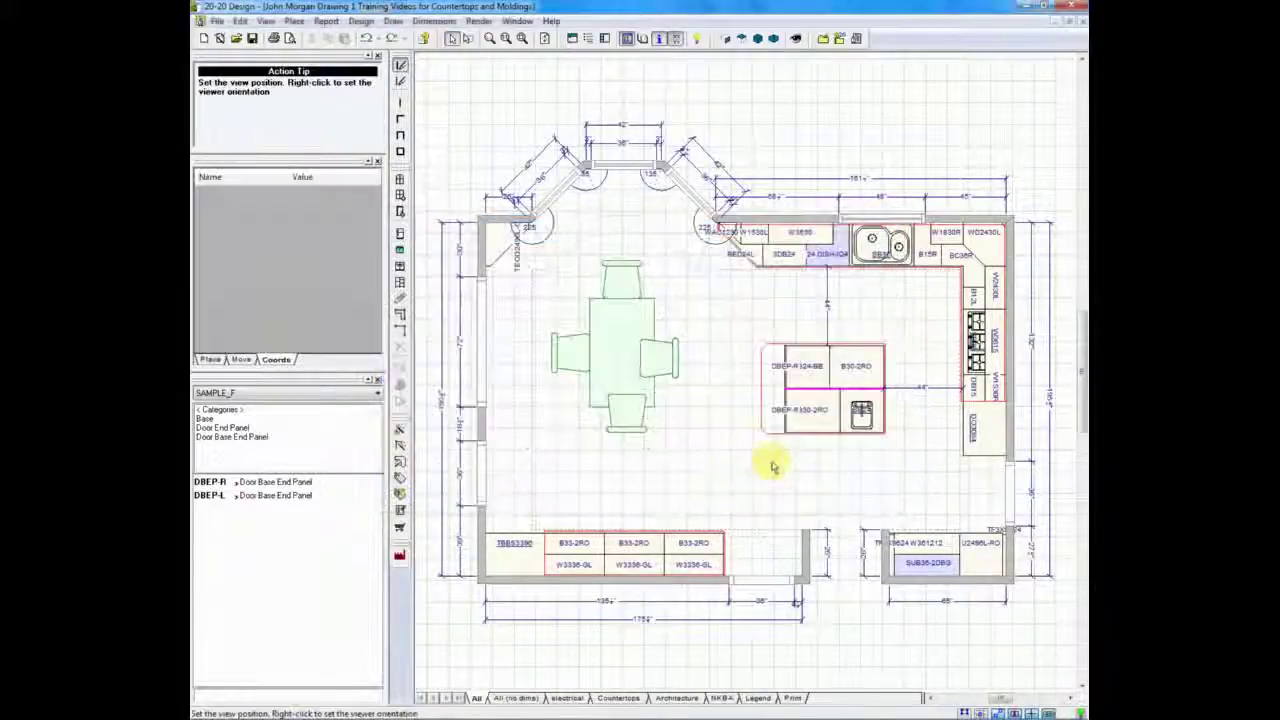
click(758, 409)
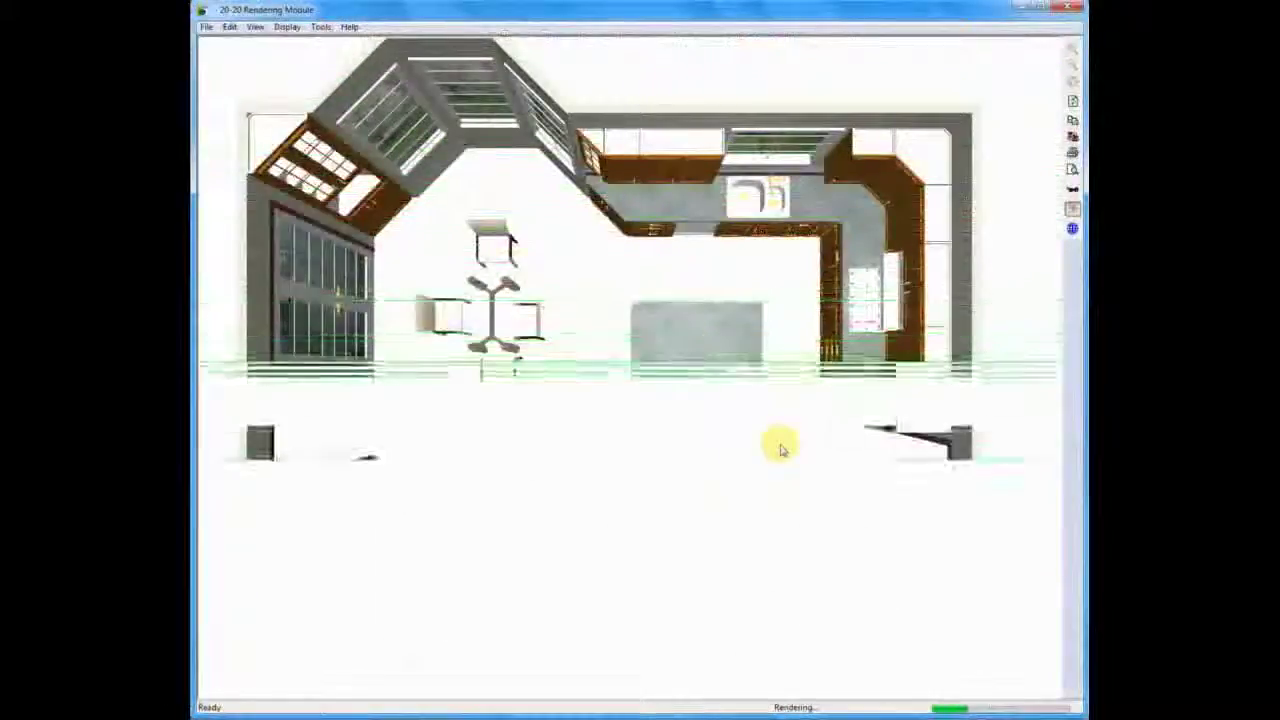